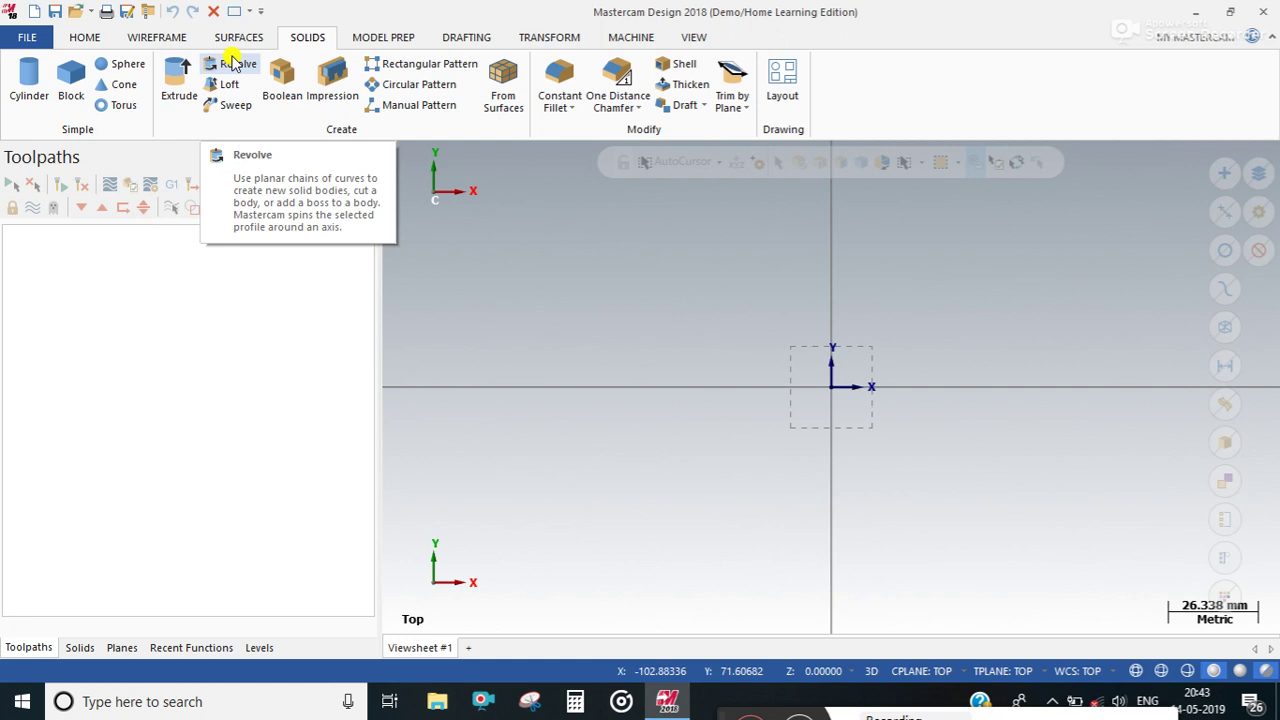
Step: Draw a rectangle about 98.4 mm wide and 63.2 mm high around the origin on the top plane
left_click(163, 37)
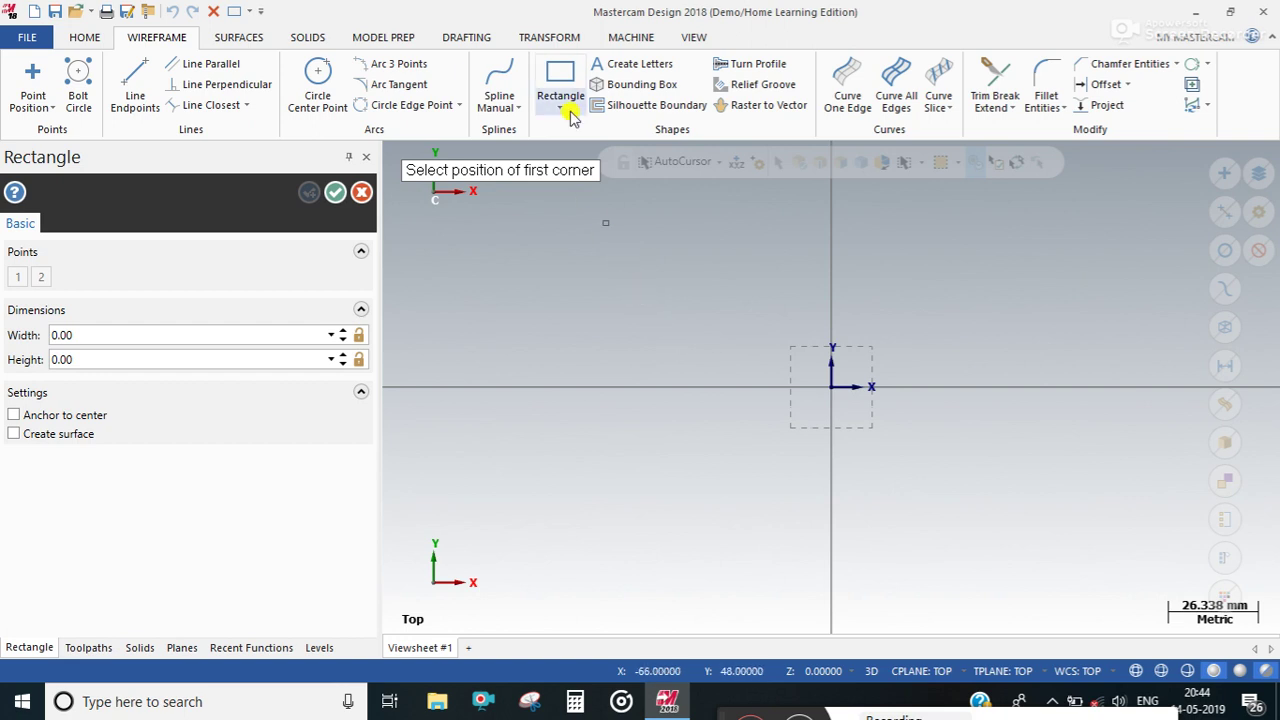
left_click(628, 286)
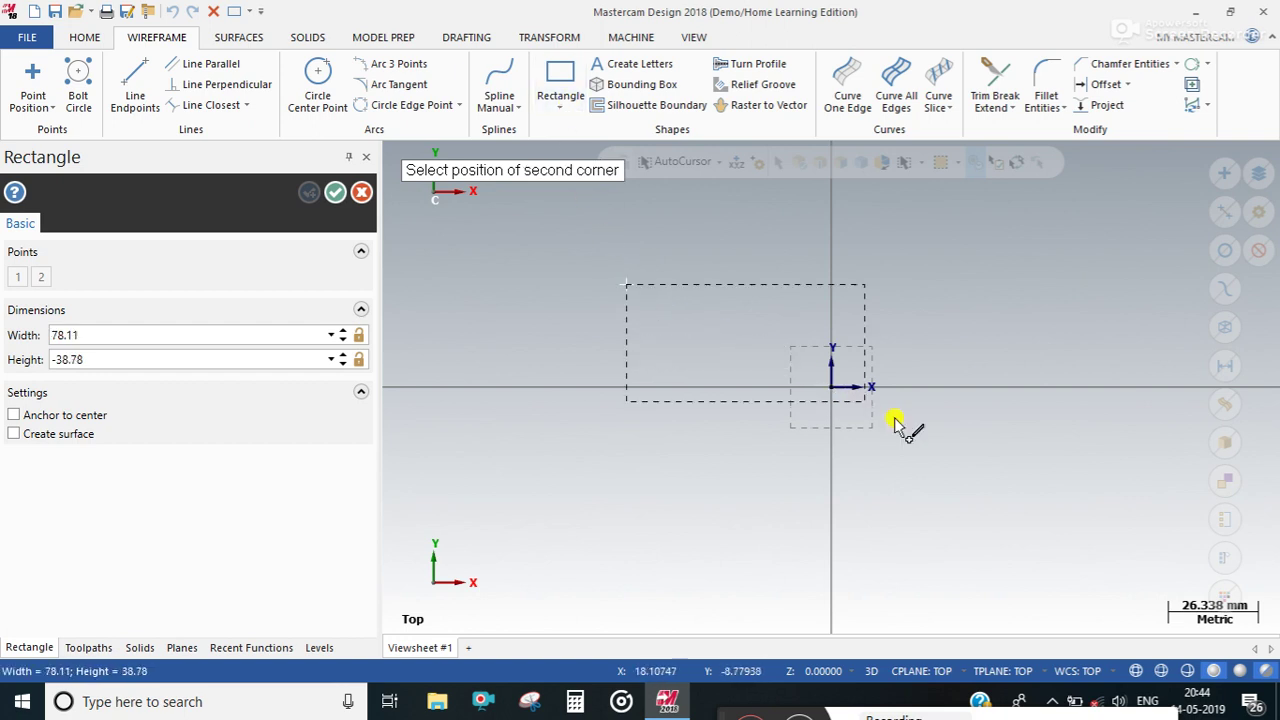
left_click(962, 500)
left_click(340, 193)
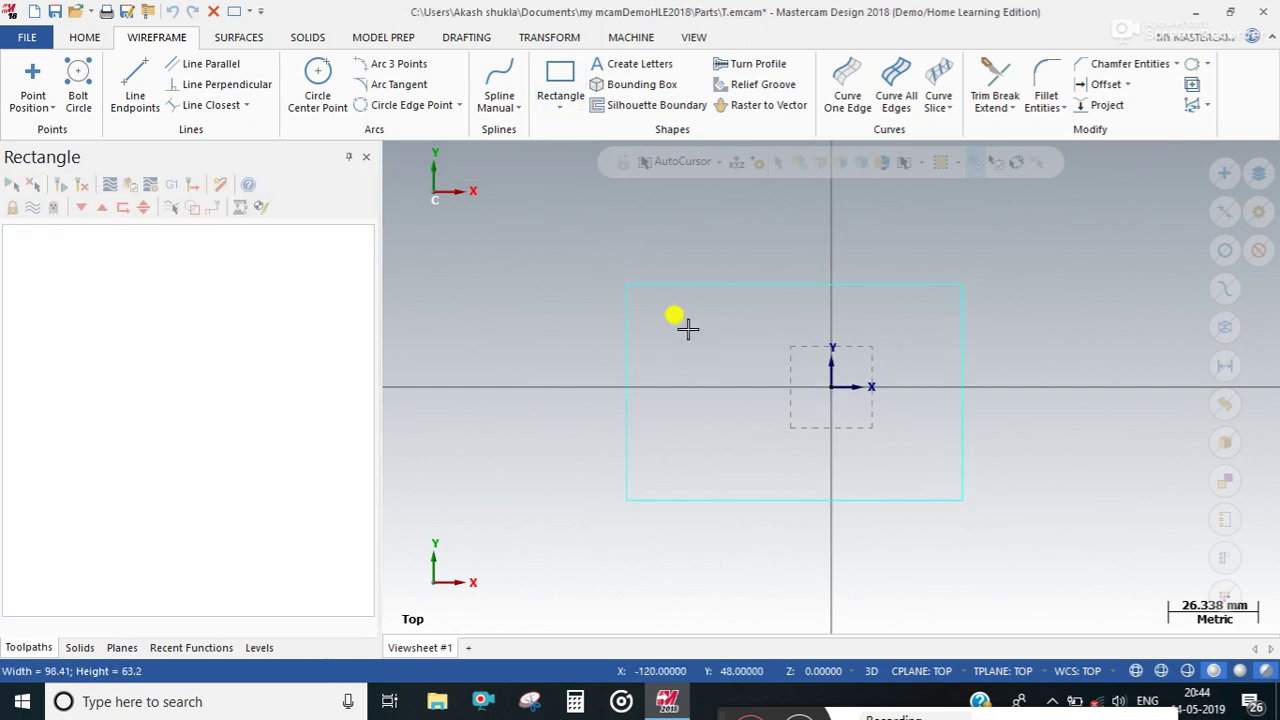
Step: Start a solid Extrude that creates a new body from the rectangle's chain
middle_click_drag(717, 346, 658, 262)
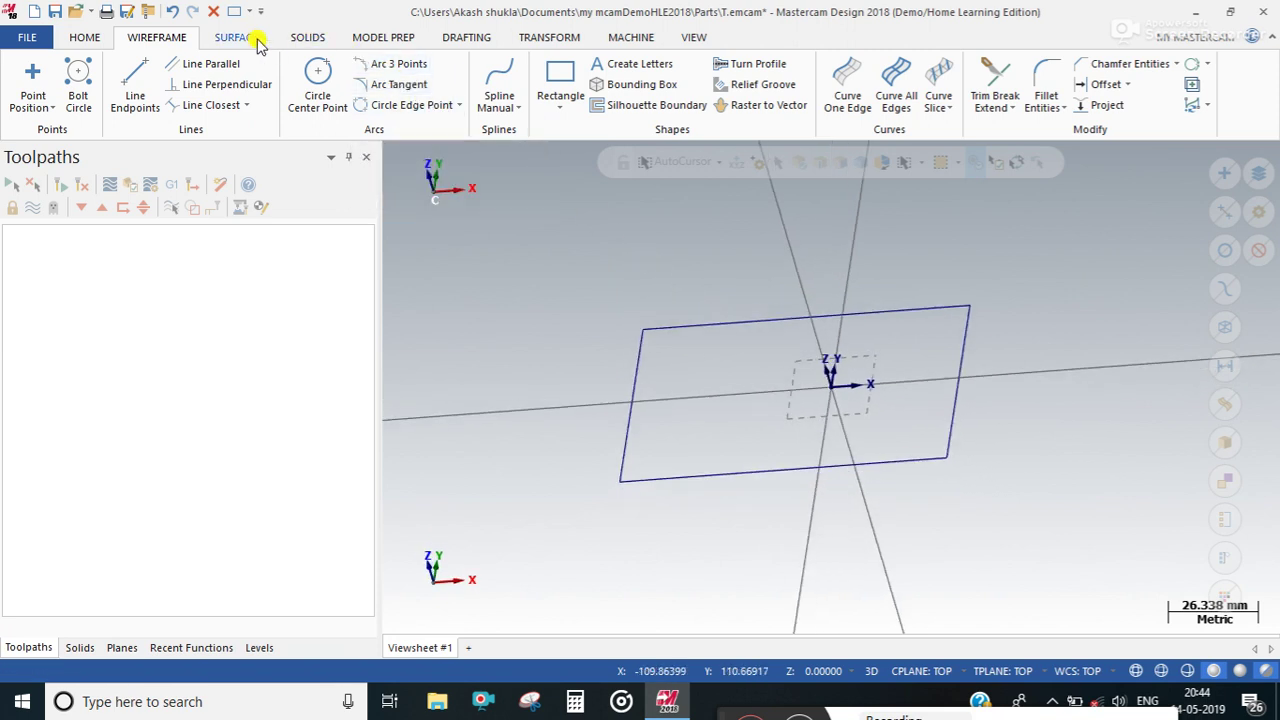
left_click(309, 37)
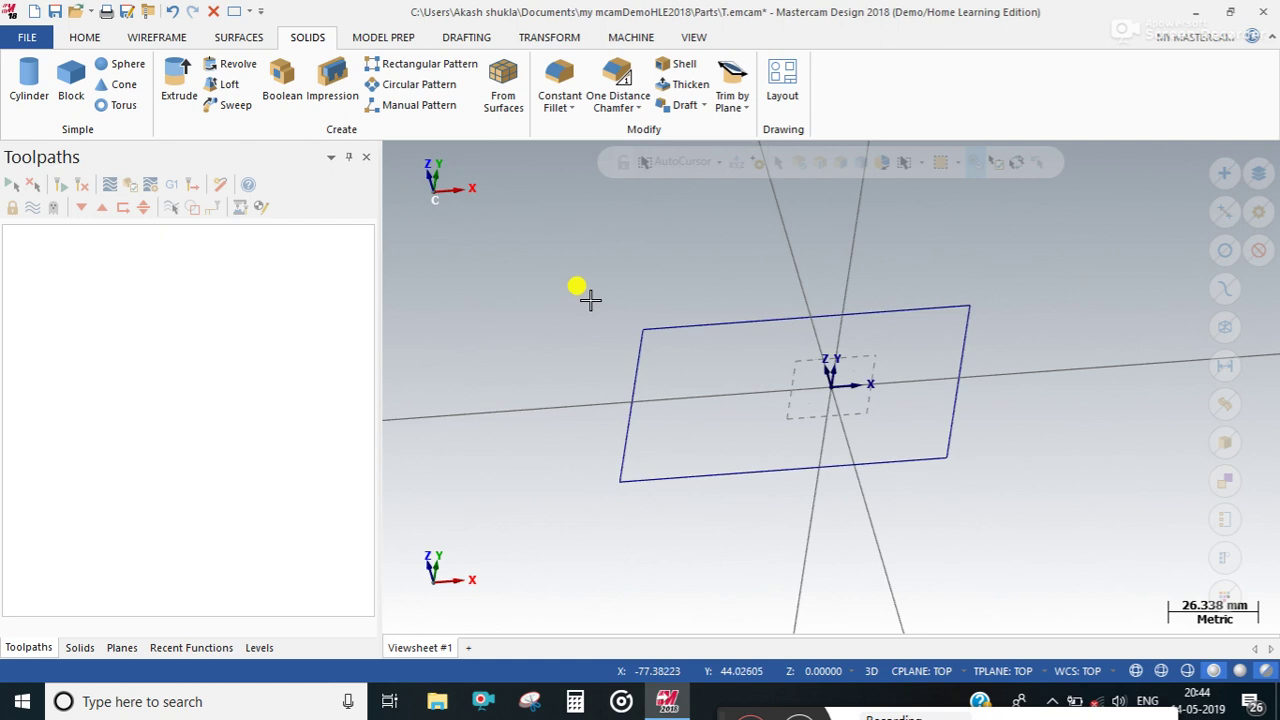
left_click(172, 78)
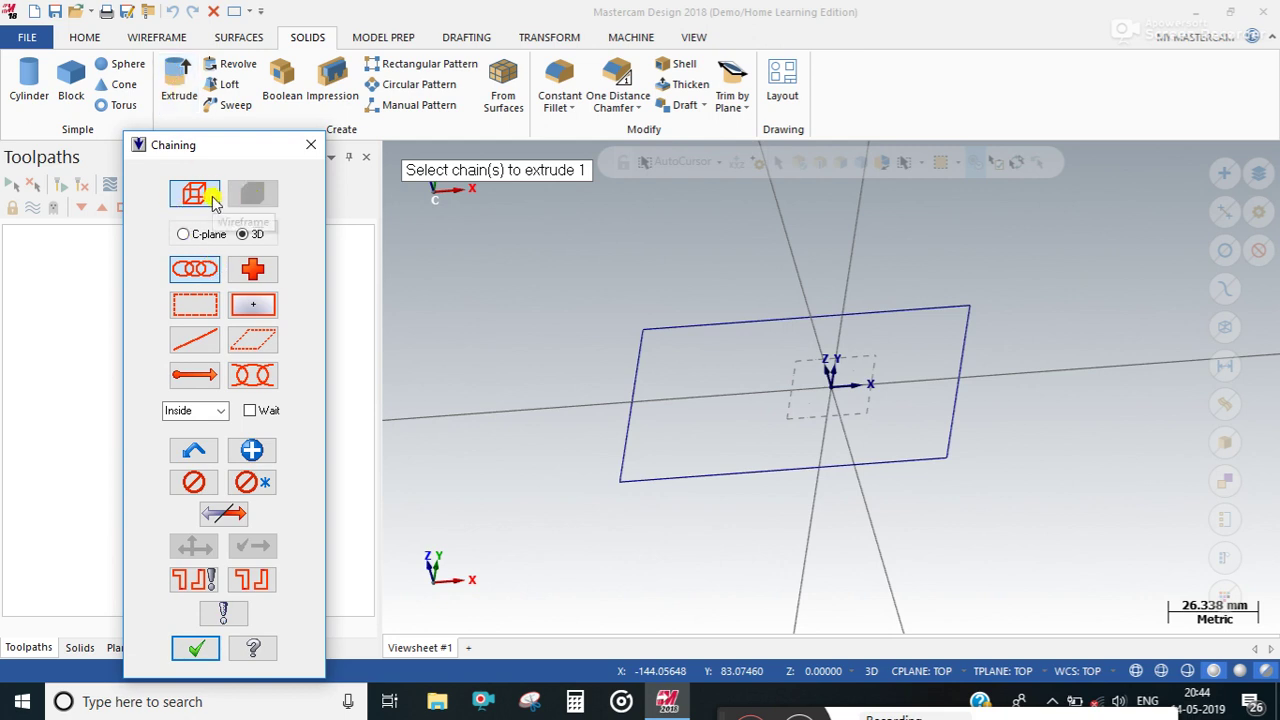
left_click(614, 445)
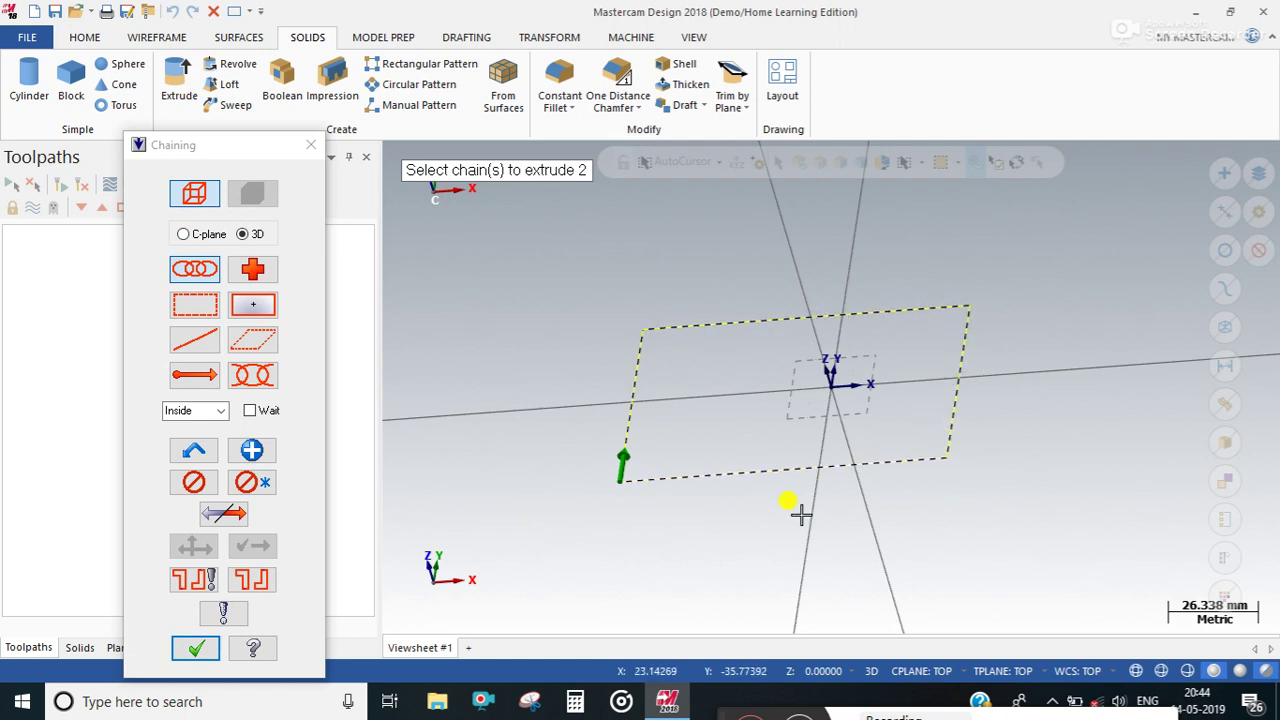
left_click(203, 647)
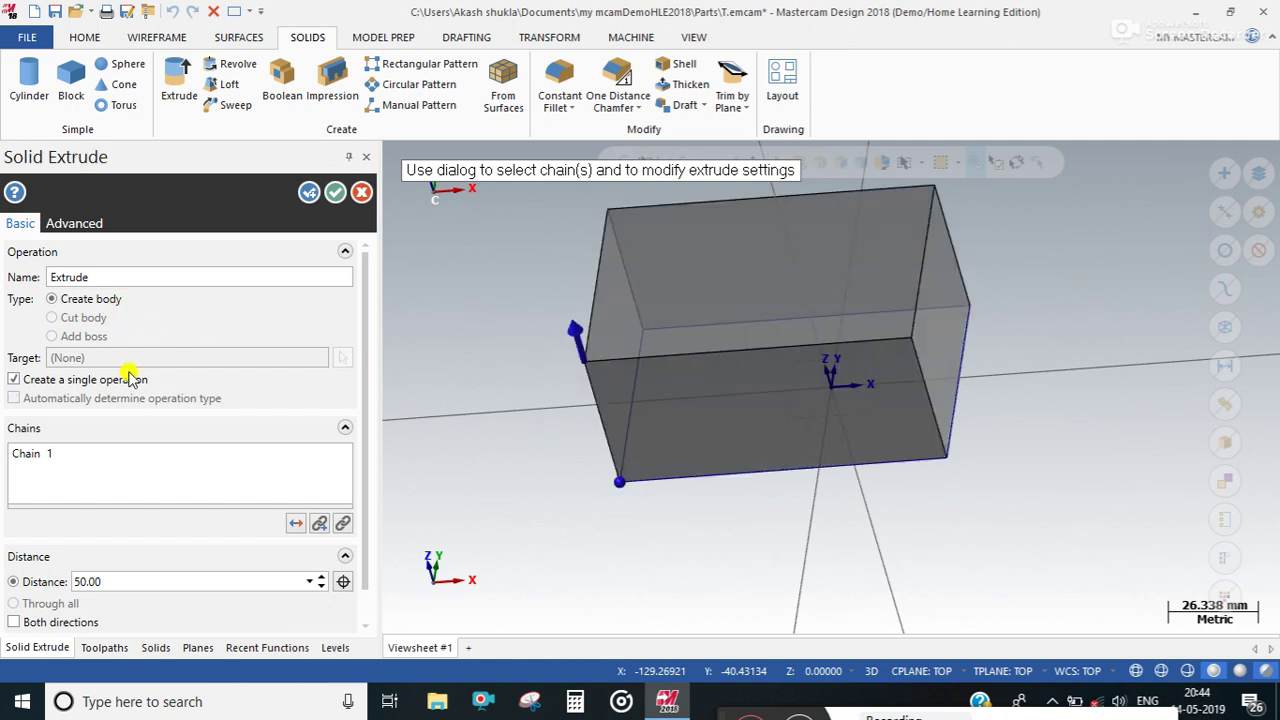
middle_click_drag(474, 466, 508, 471)
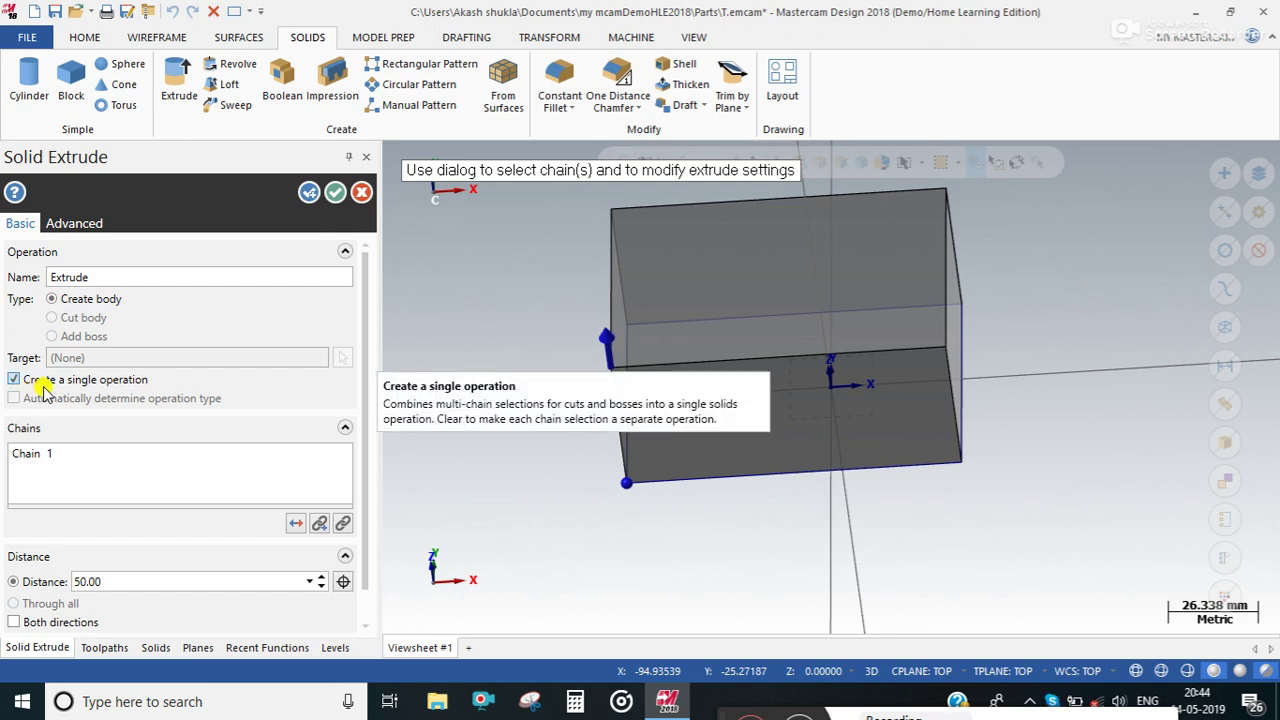
right_click(92, 464)
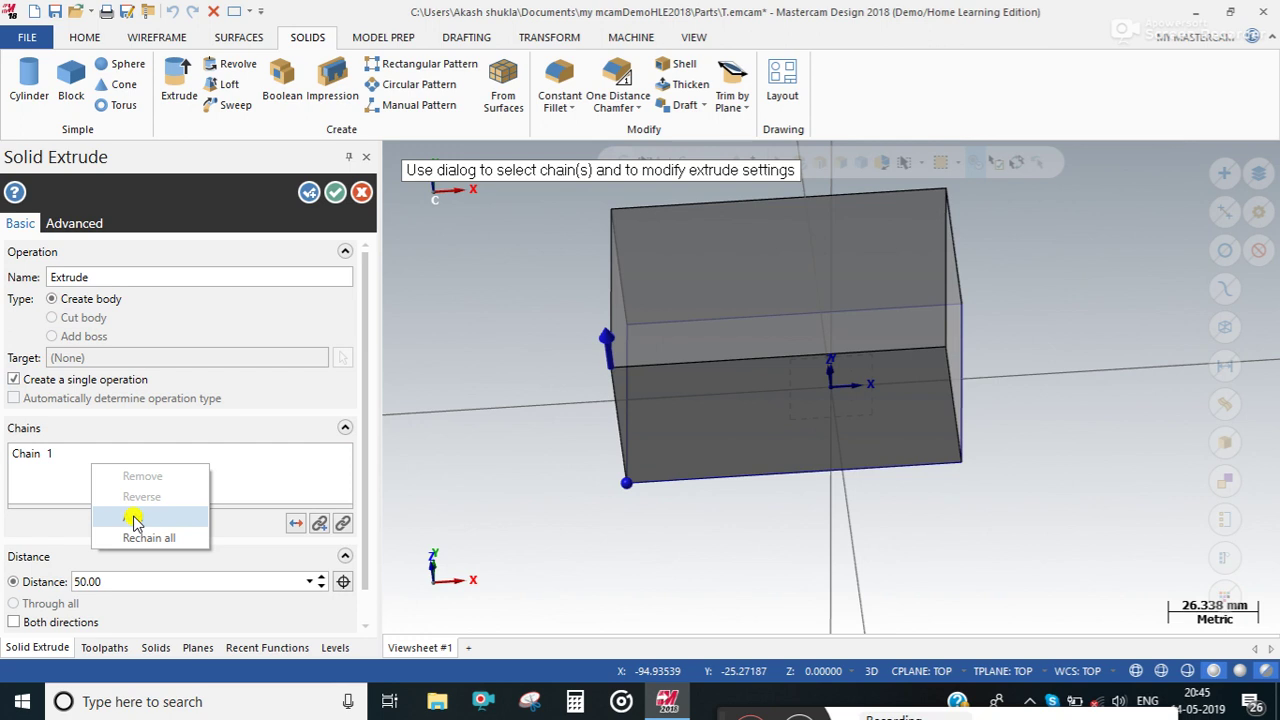
left_click(49, 452)
right_click(50, 452)
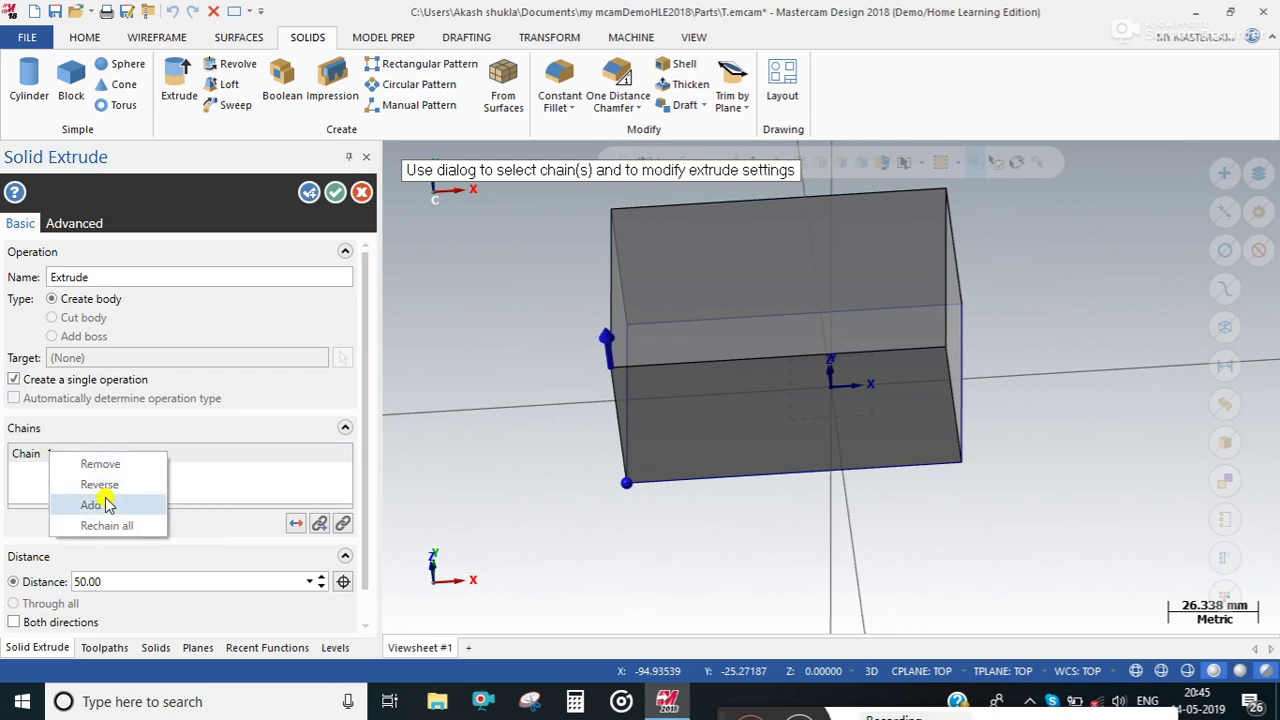
left_click(185, 476)
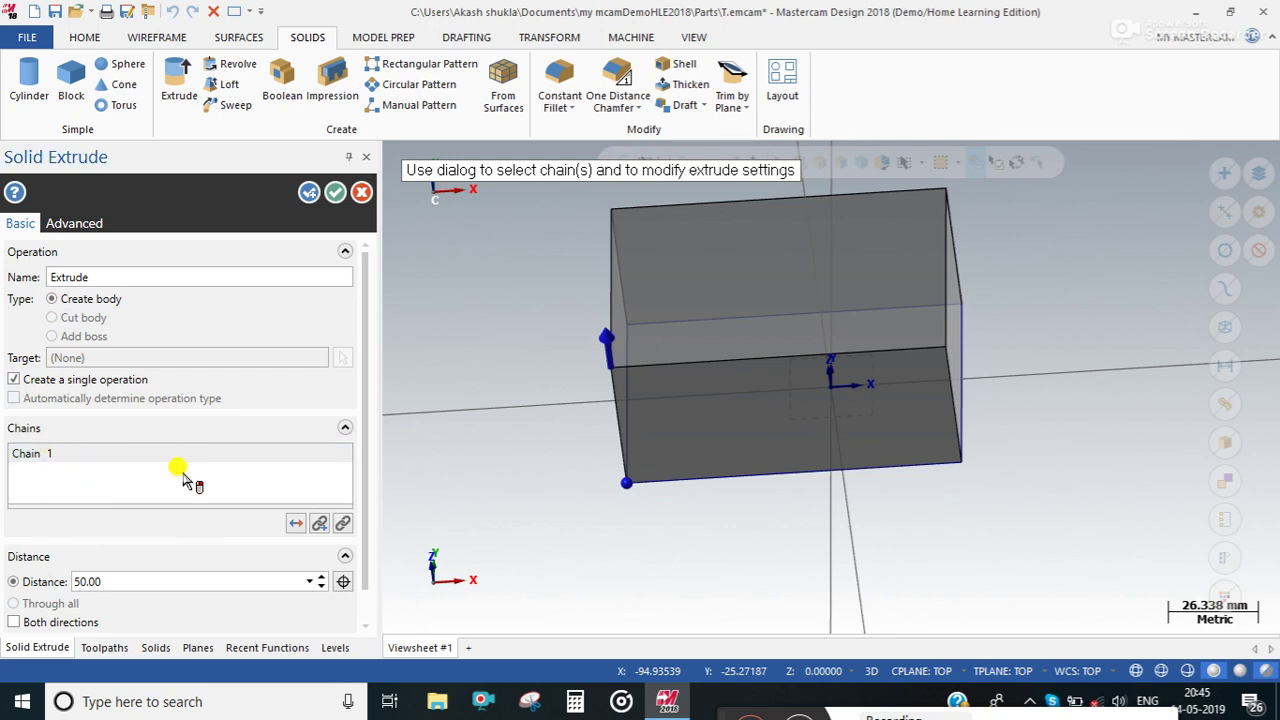
Step: Reverse the extrusion so it runs below the rectangle and set its distance to 30 mm
left_click(296, 525)
left_click(295, 523)
left_click(295, 523)
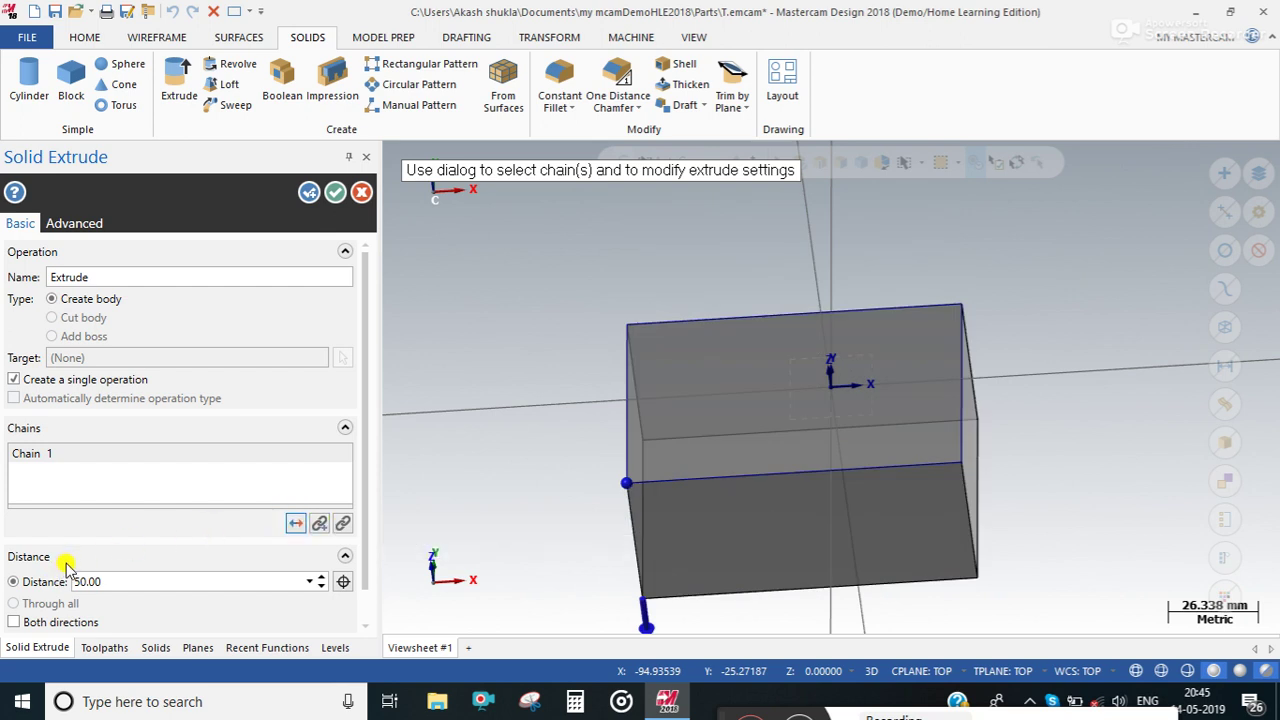
double_click(120, 581)
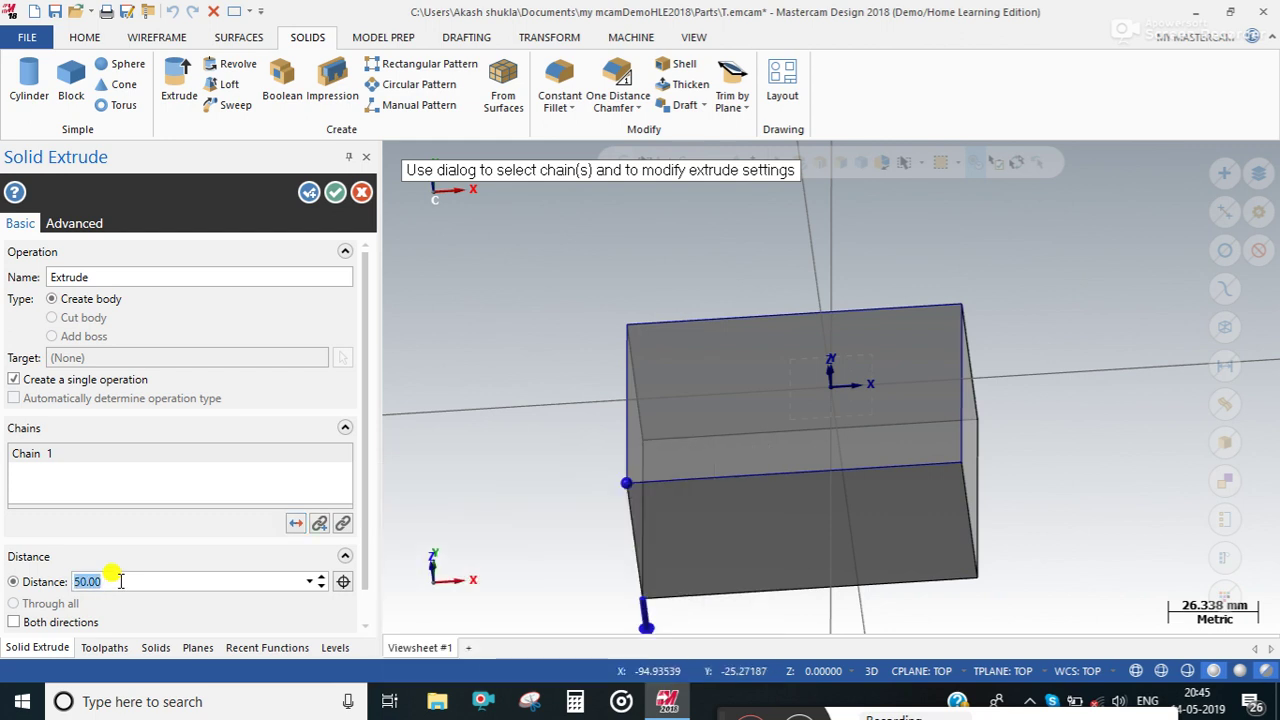
type("30")
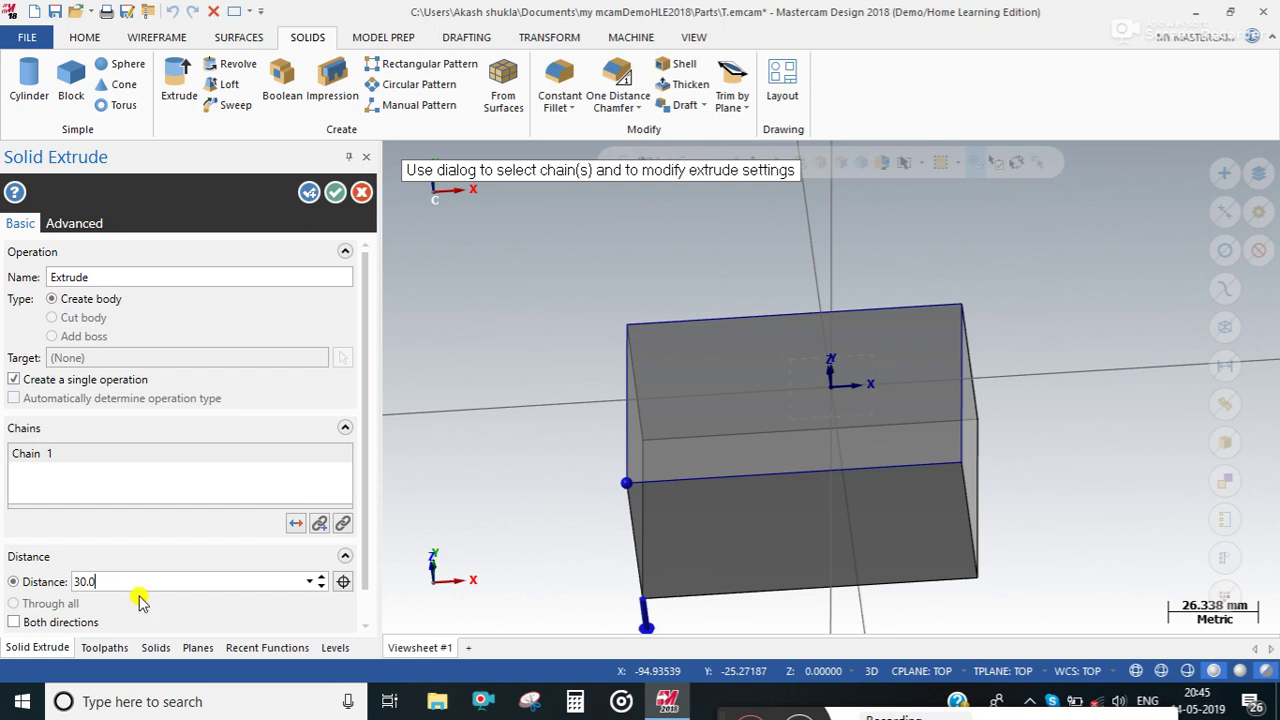
left_click(116, 472)
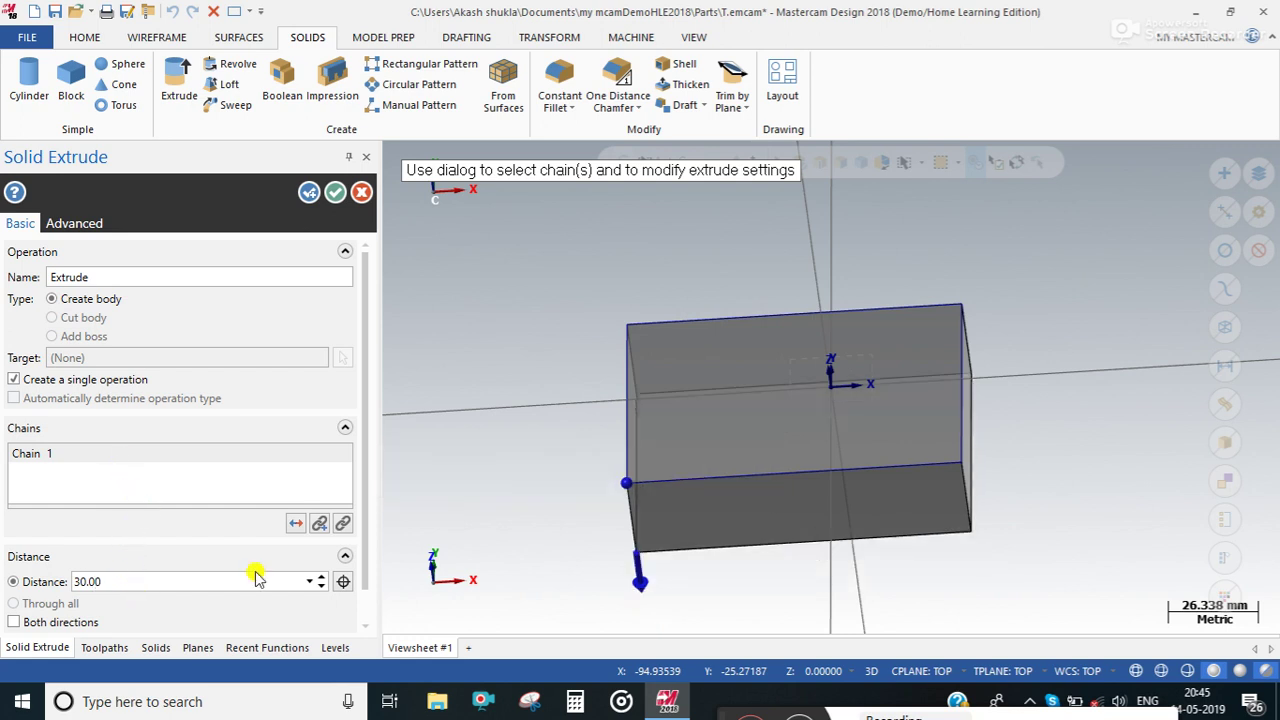
Step: Try extruding in both directions, return to a single direction, and create the block
scroll(100, 633, "down", 1)
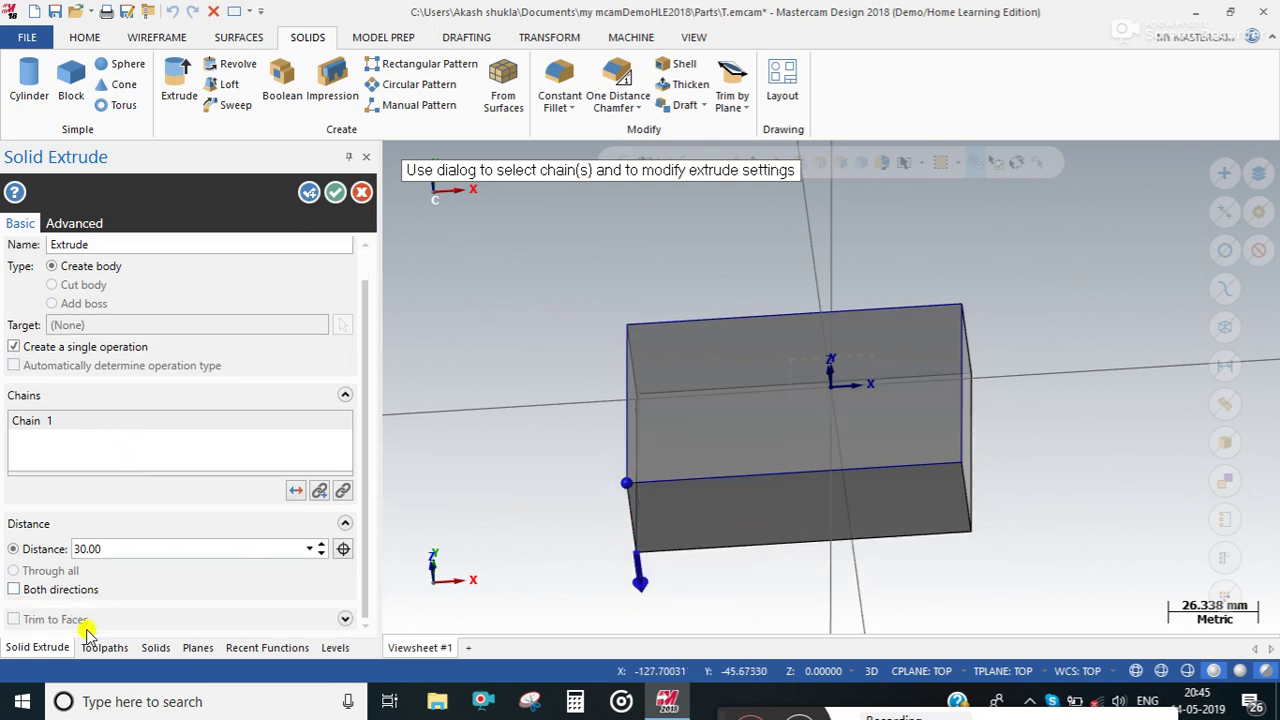
left_click(33, 589)
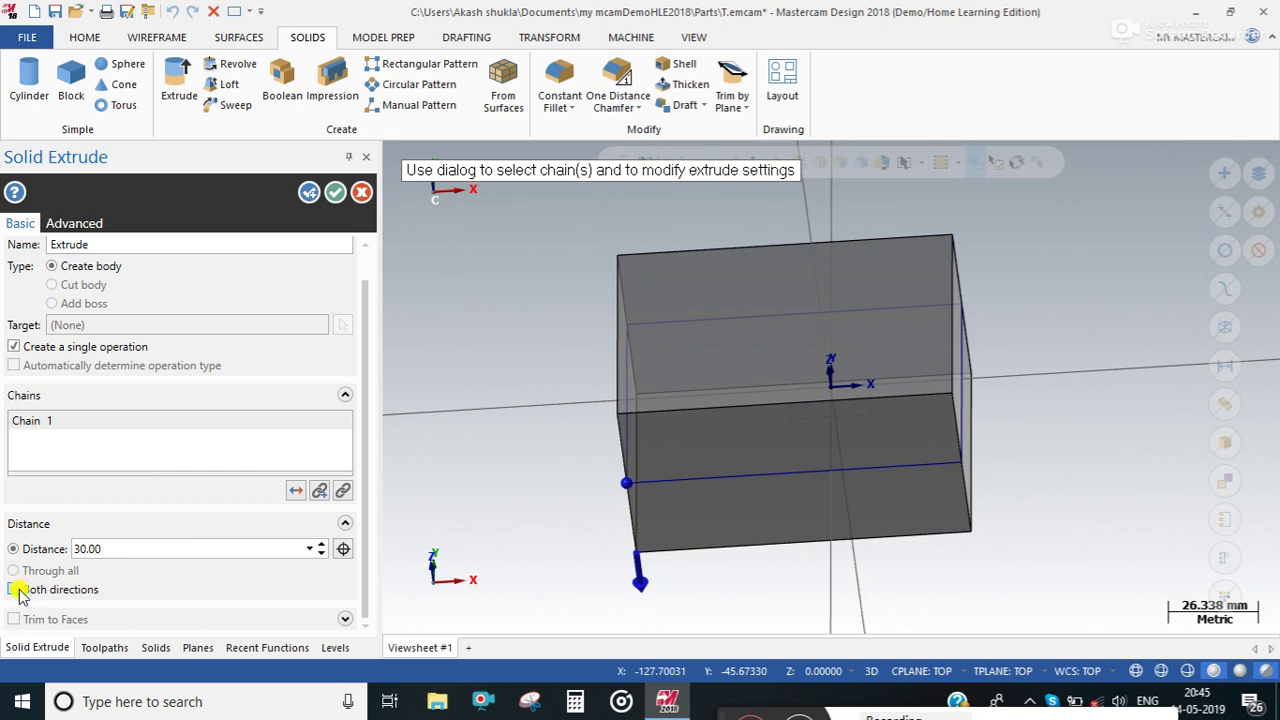
left_click(20, 592)
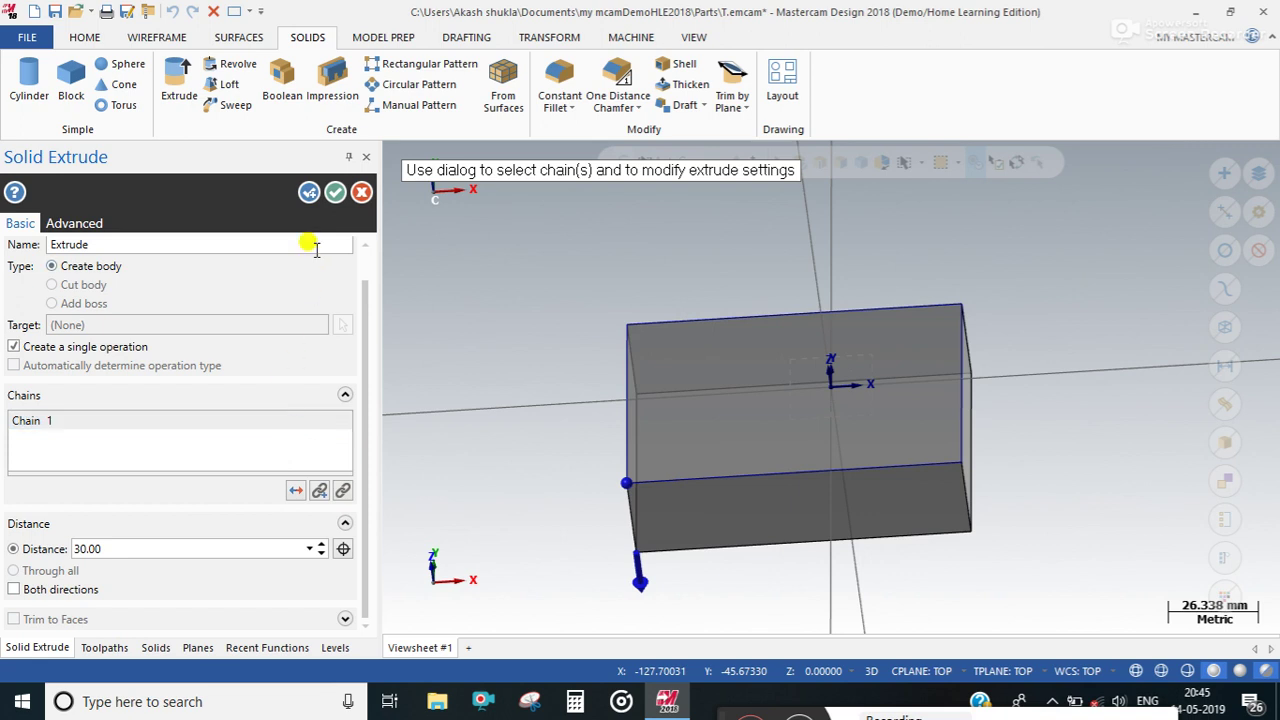
left_click(336, 194)
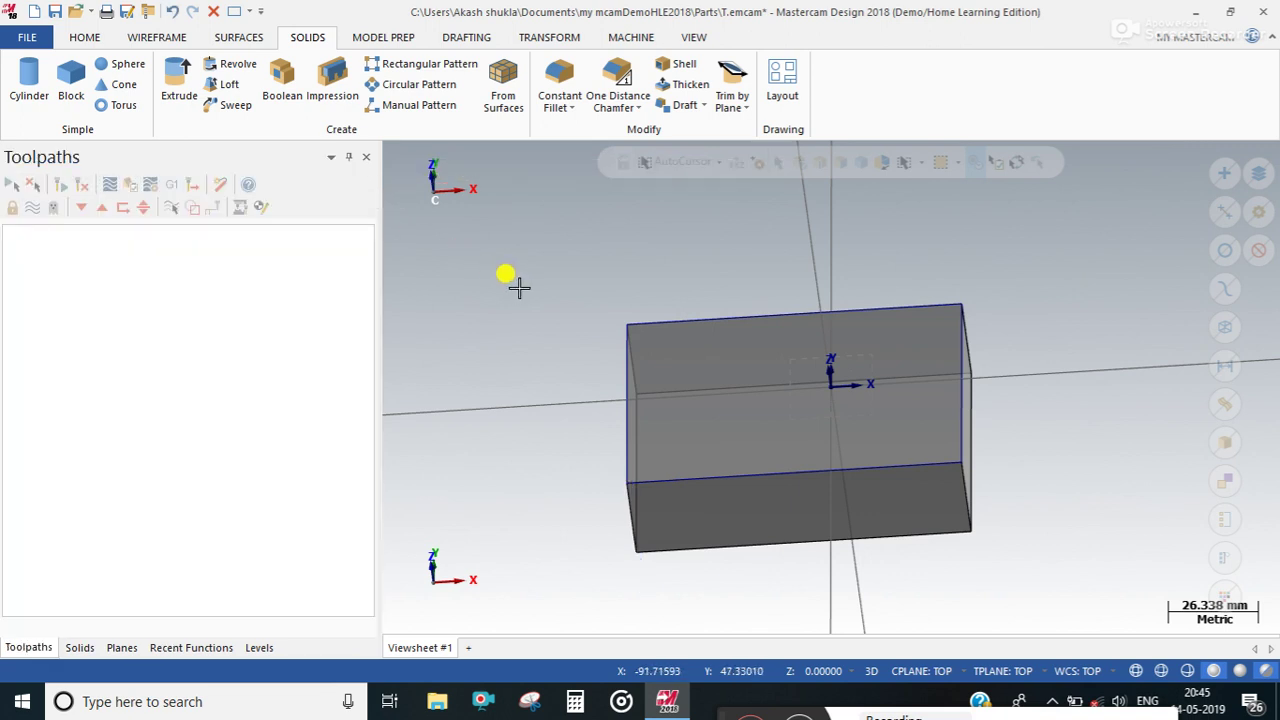
Step: Draw a circle with a radius of about 13.4 mm on the block's top face, near its negative X end
left_click(160, 38)
left_click(317, 85)
left_click(700, 388)
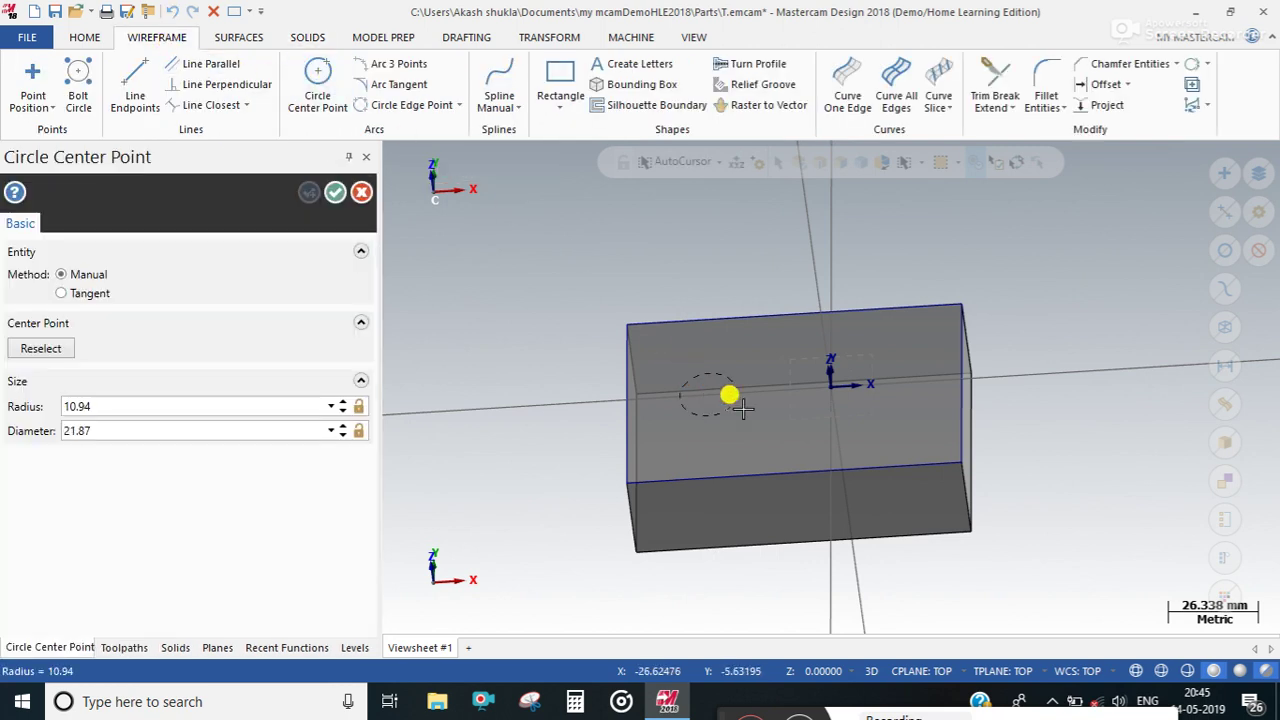
left_click(753, 411)
left_click(337, 193)
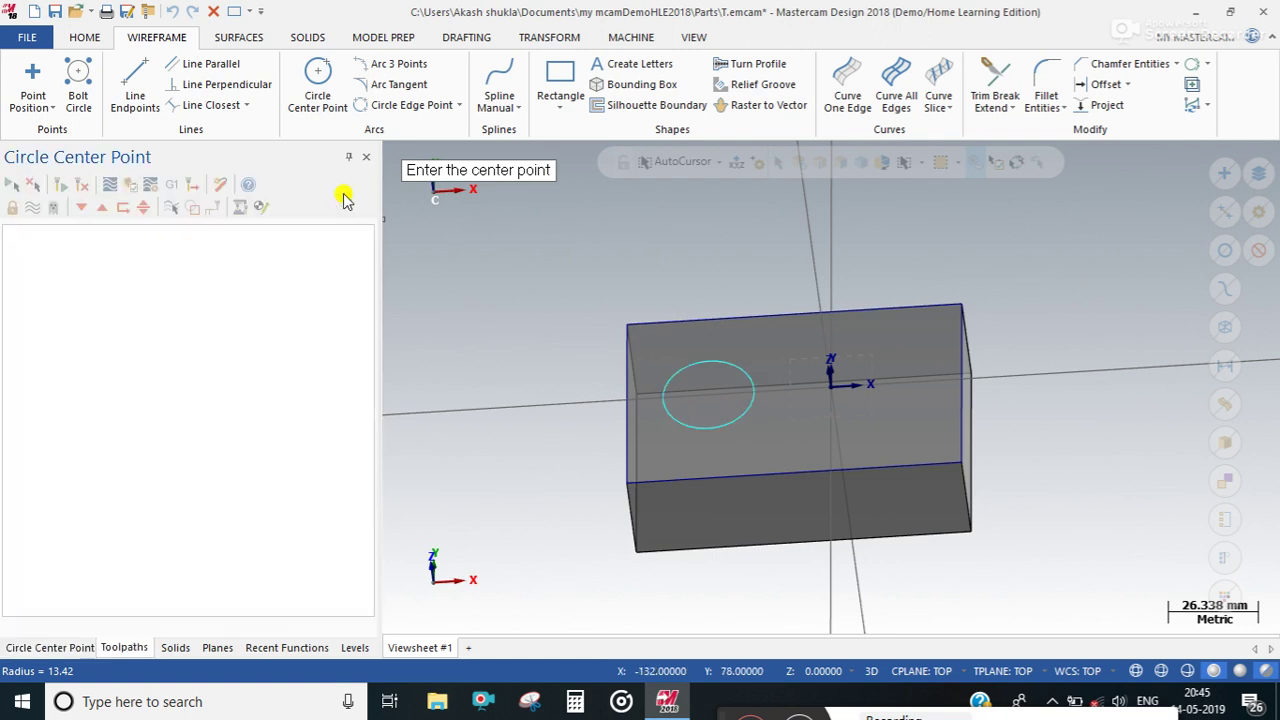
Step: Start a solid Extrude of the circle's chain as a Cut body operation on the block
left_click(308, 37)
left_click(175, 80)
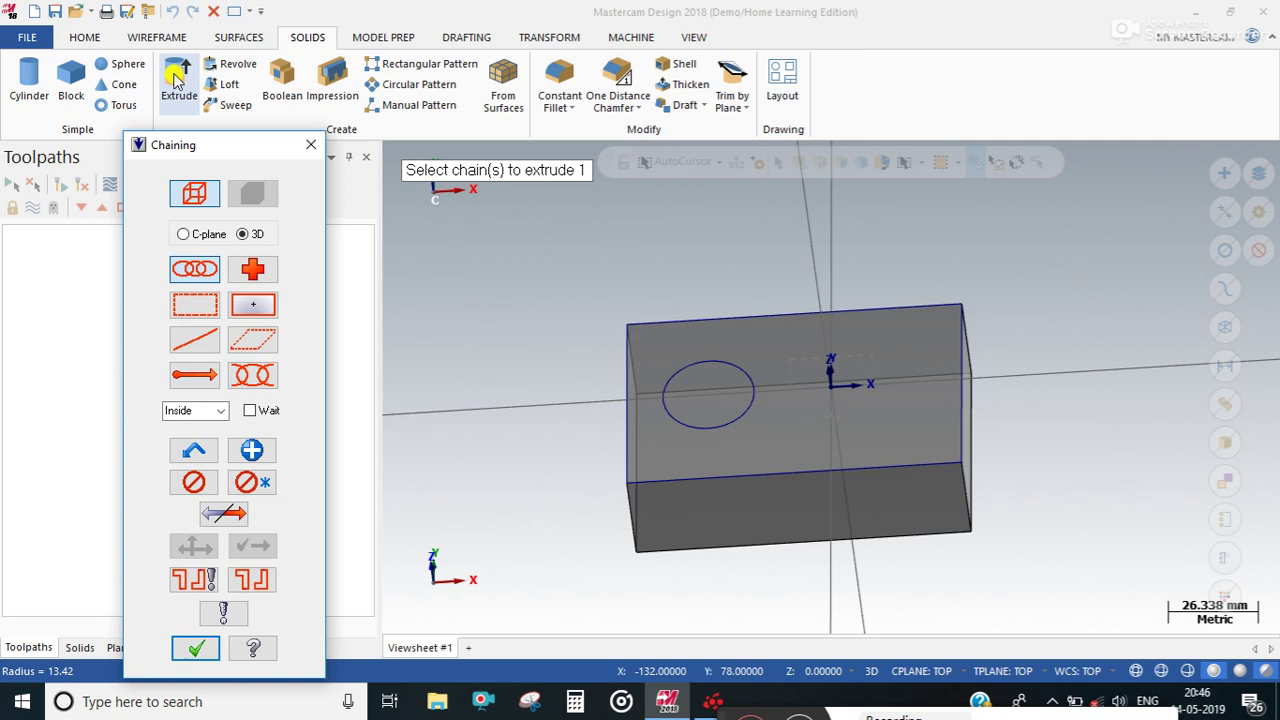
left_click(670, 361)
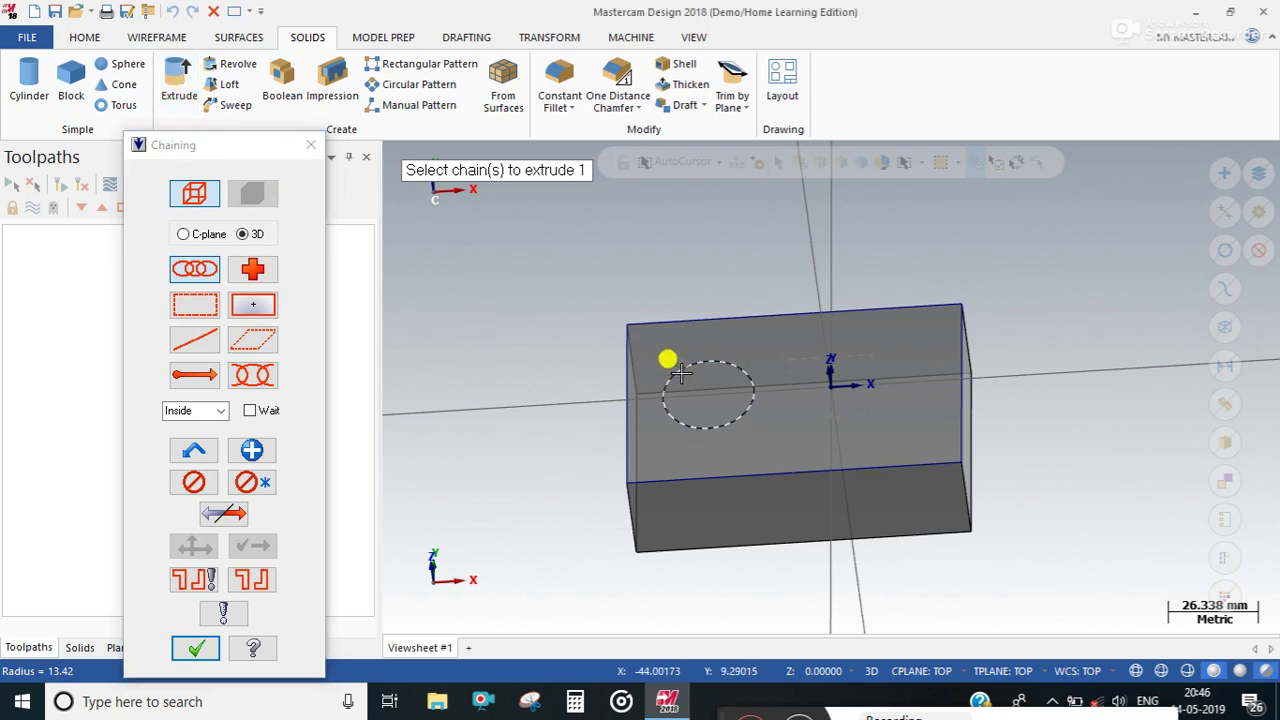
left_click(197, 649)
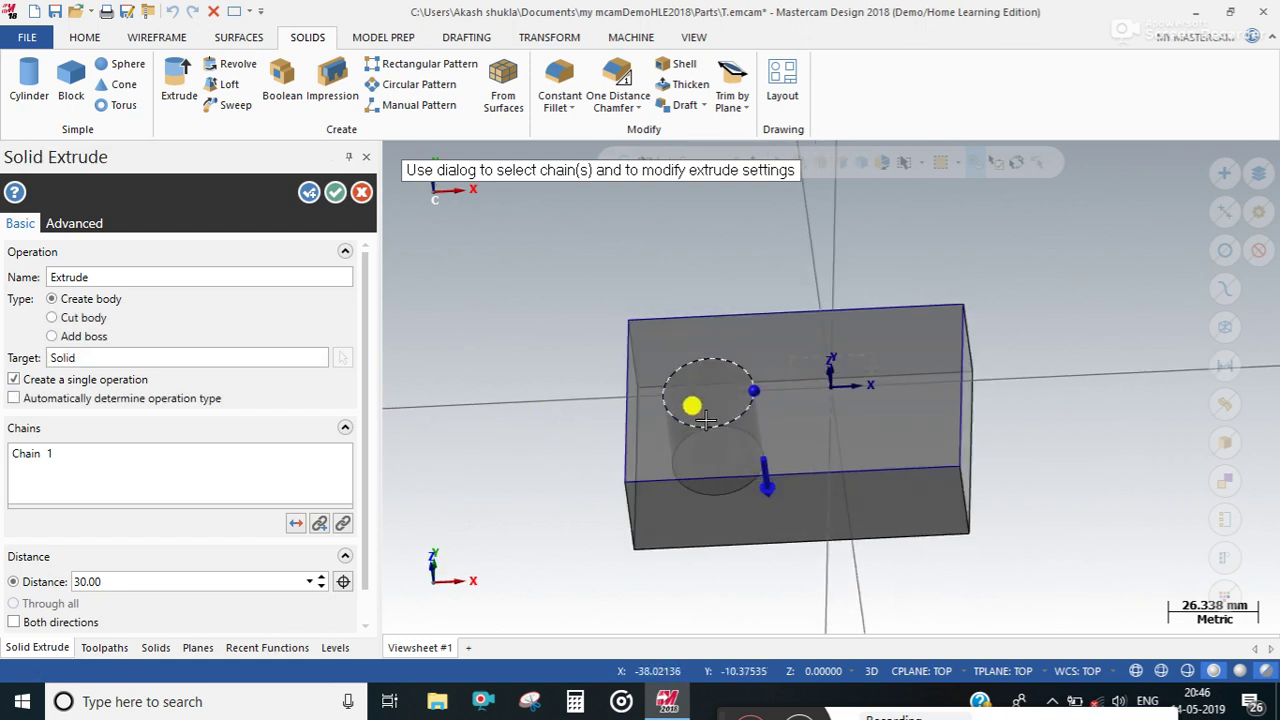
left_click(85, 318)
middle_click_drag(607, 389, 586, 429)
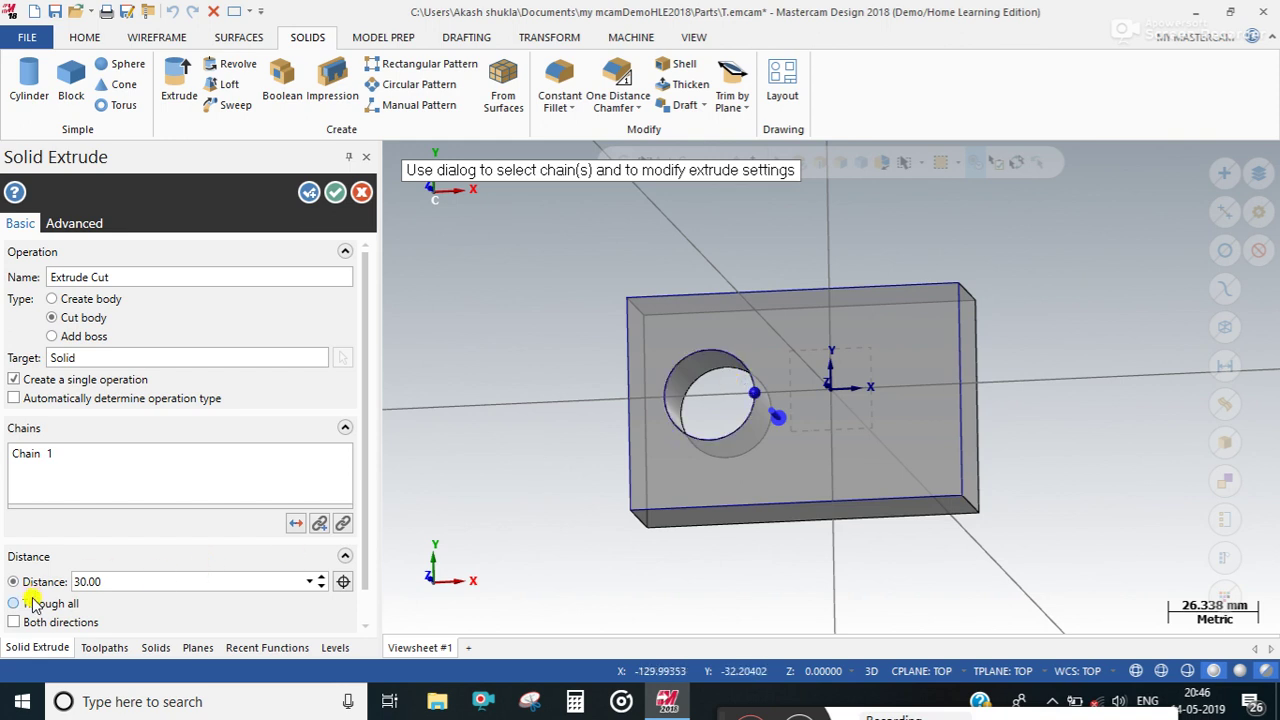
Step: Set the circular cut's distance to 15 mm and check its depth in the block
double_click(145, 580)
type("15")
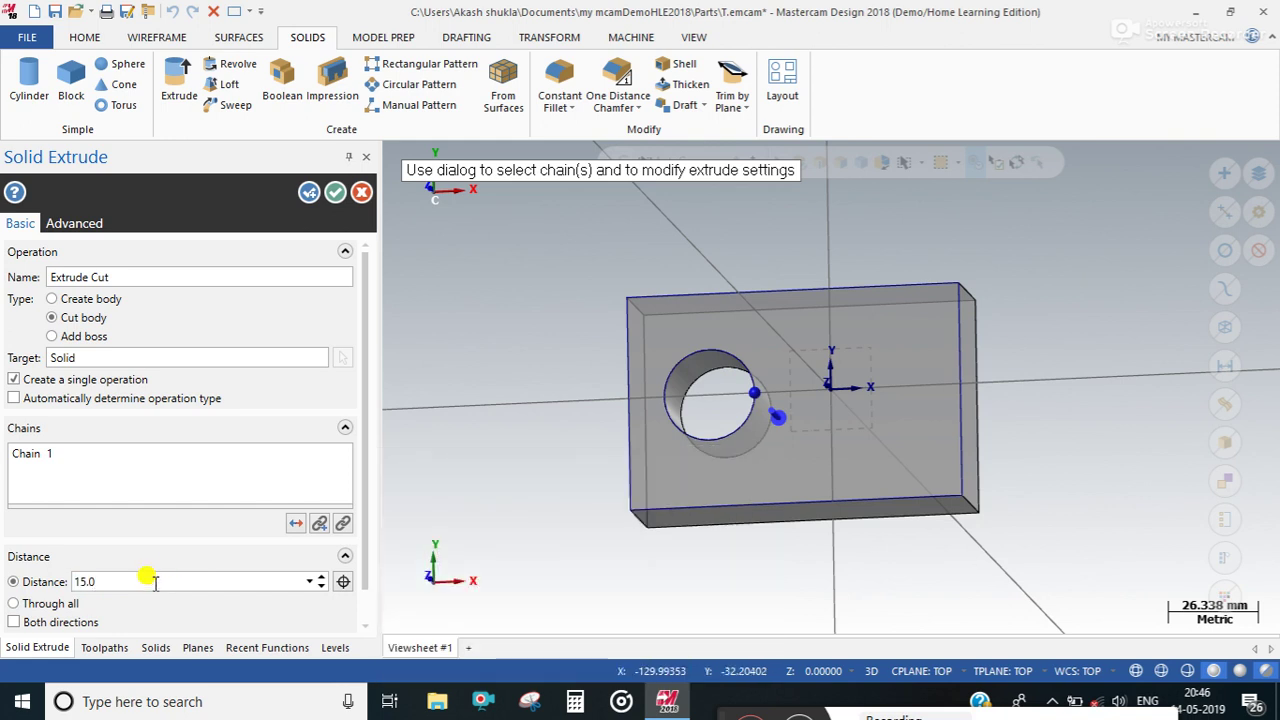
mouse_move(694, 440)
middle_mouse_down()
mouse_move(705, 426)
mouse_move(676, 430)
middle_mouse_up()
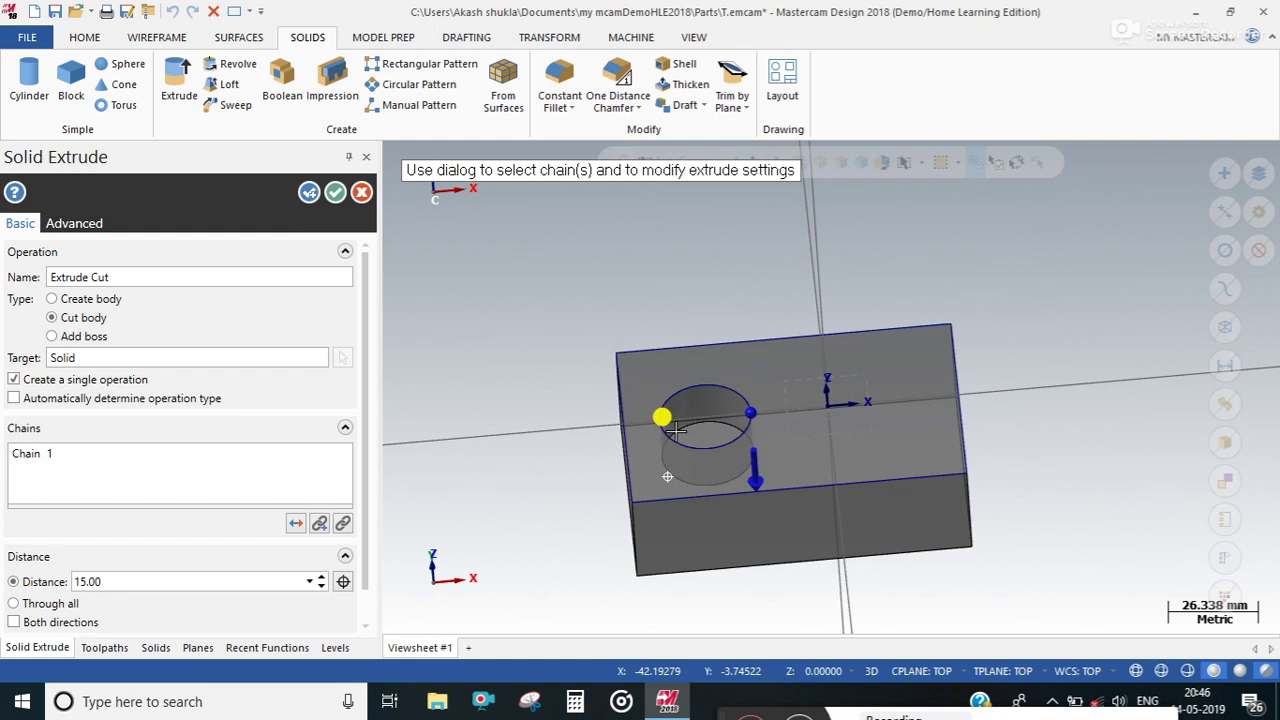
Step: Make the circular cut go through all of the block and inspect the hole
left_click(33, 605)
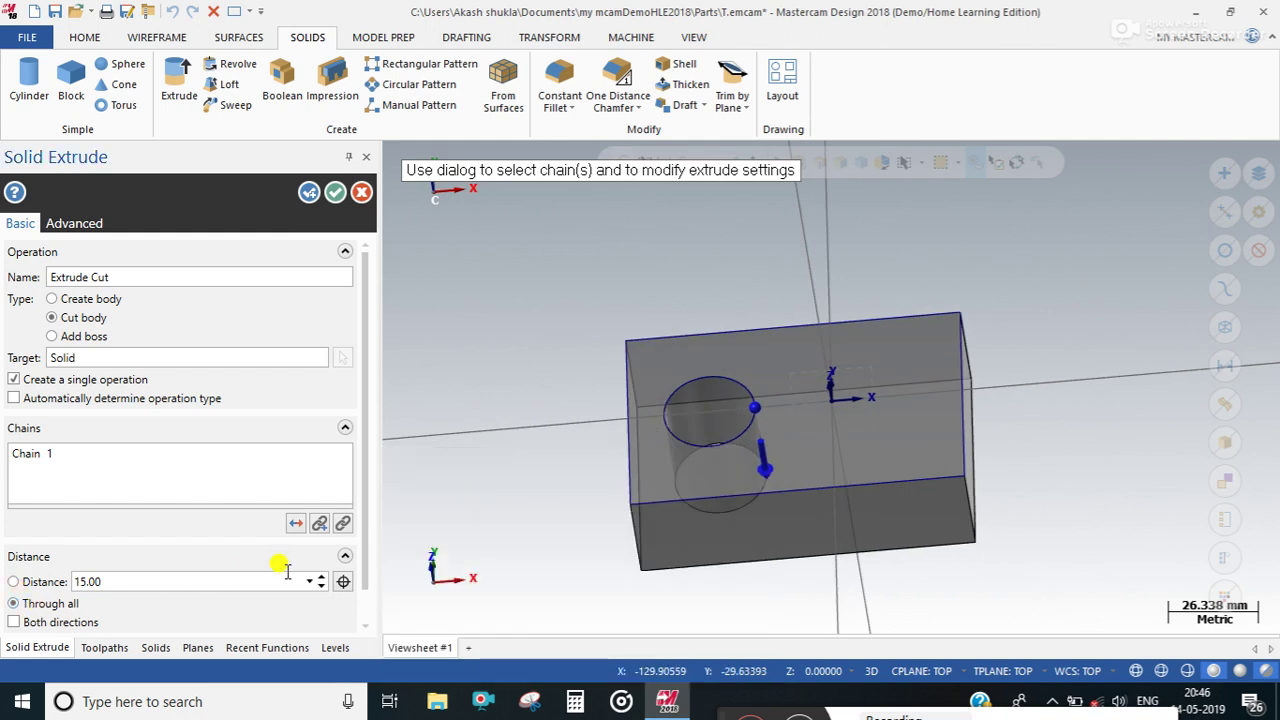
middle_click_drag(538, 531, 543, 537)
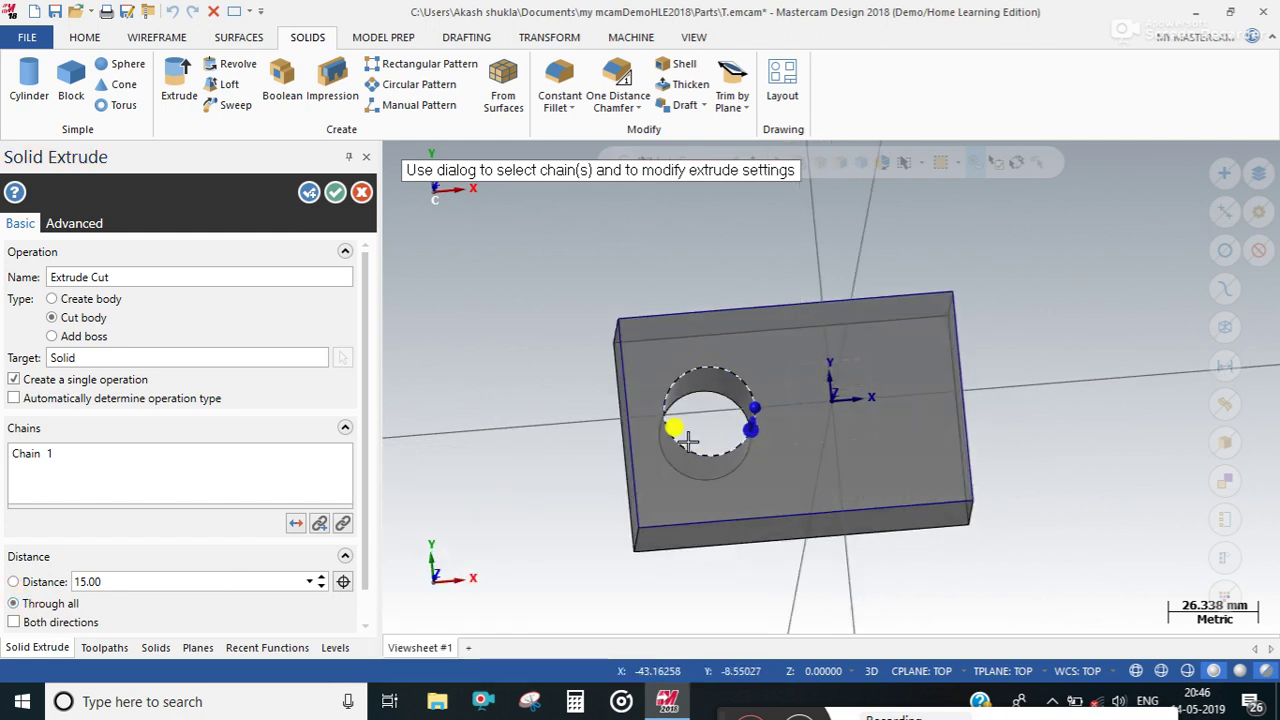
mouse_move(543, 343)
middle_mouse_down()
mouse_move(543, 317)
mouse_move(525, 320)
middle_mouse_up()
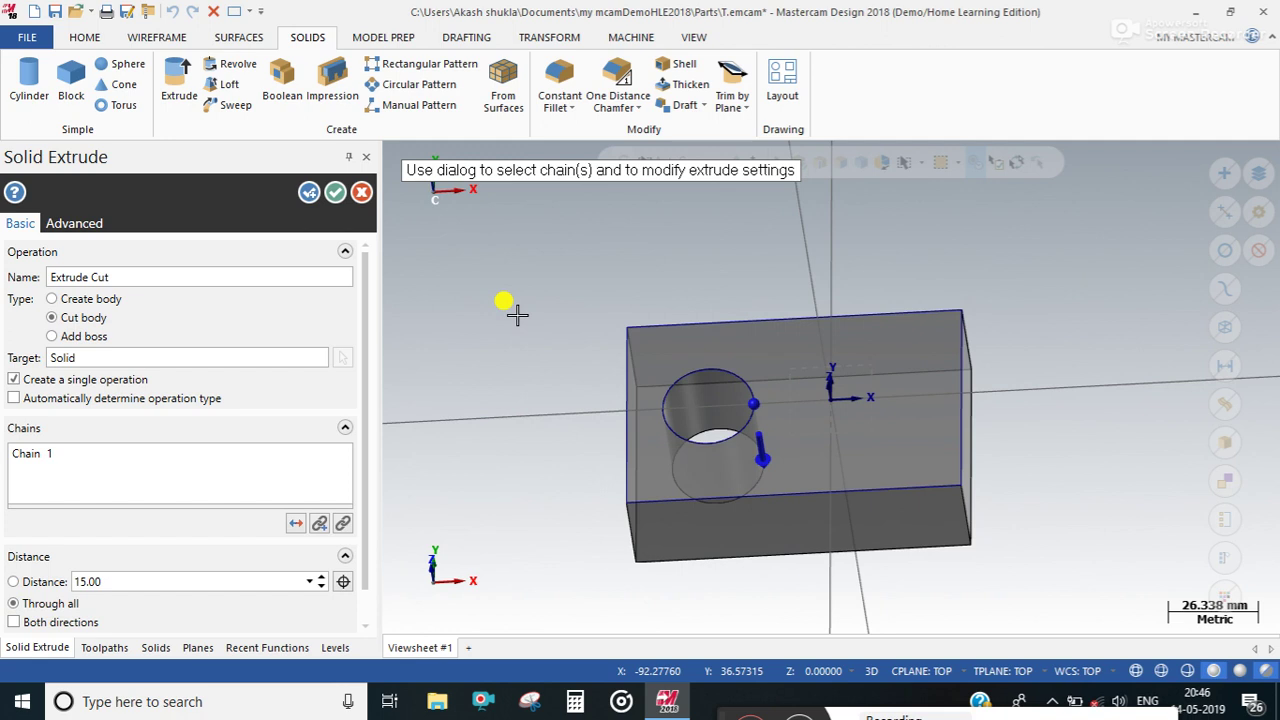
Step: Try the Add boss type on the circle, restore Cut body, and create the through hole
left_click(52, 336)
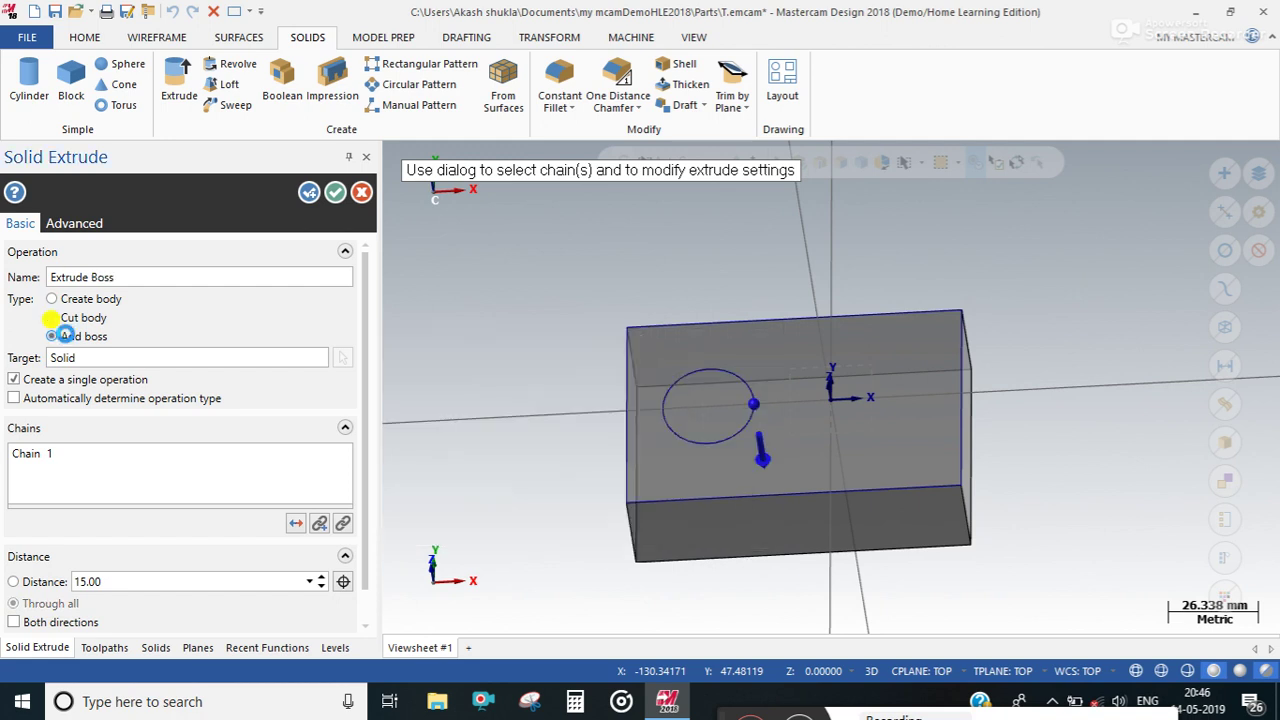
left_click(86, 318)
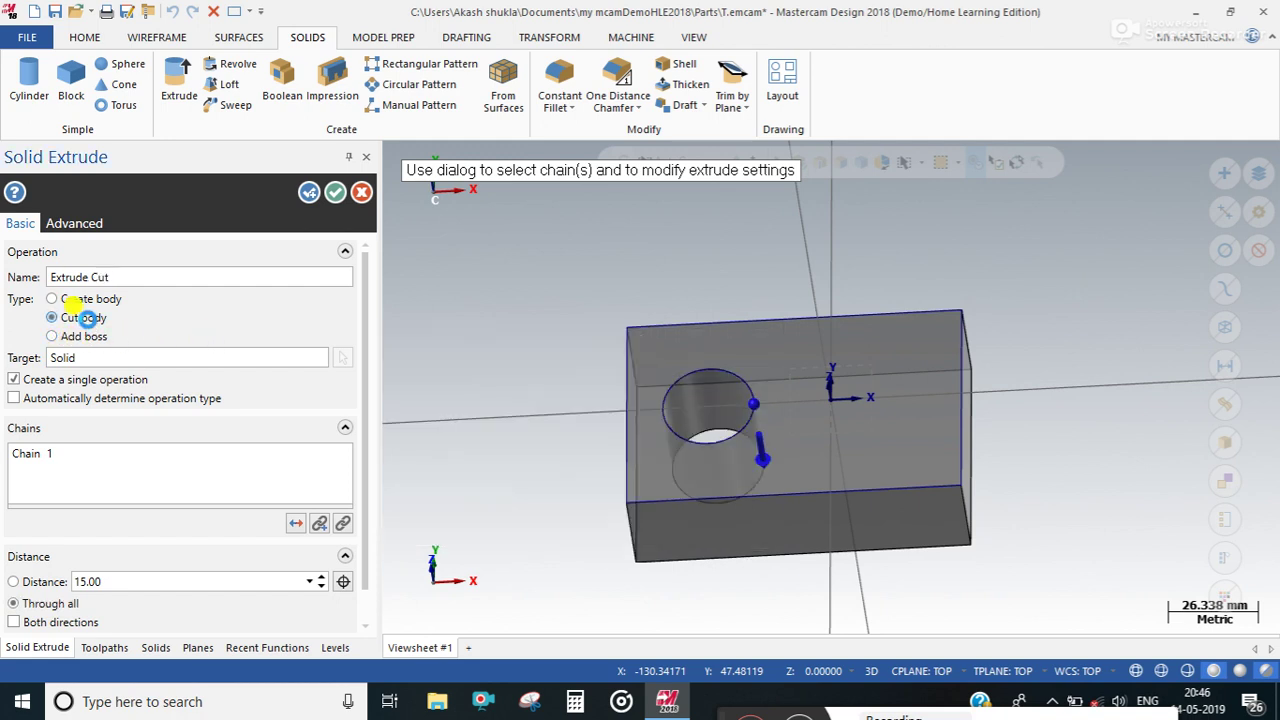
left_click(335, 192)
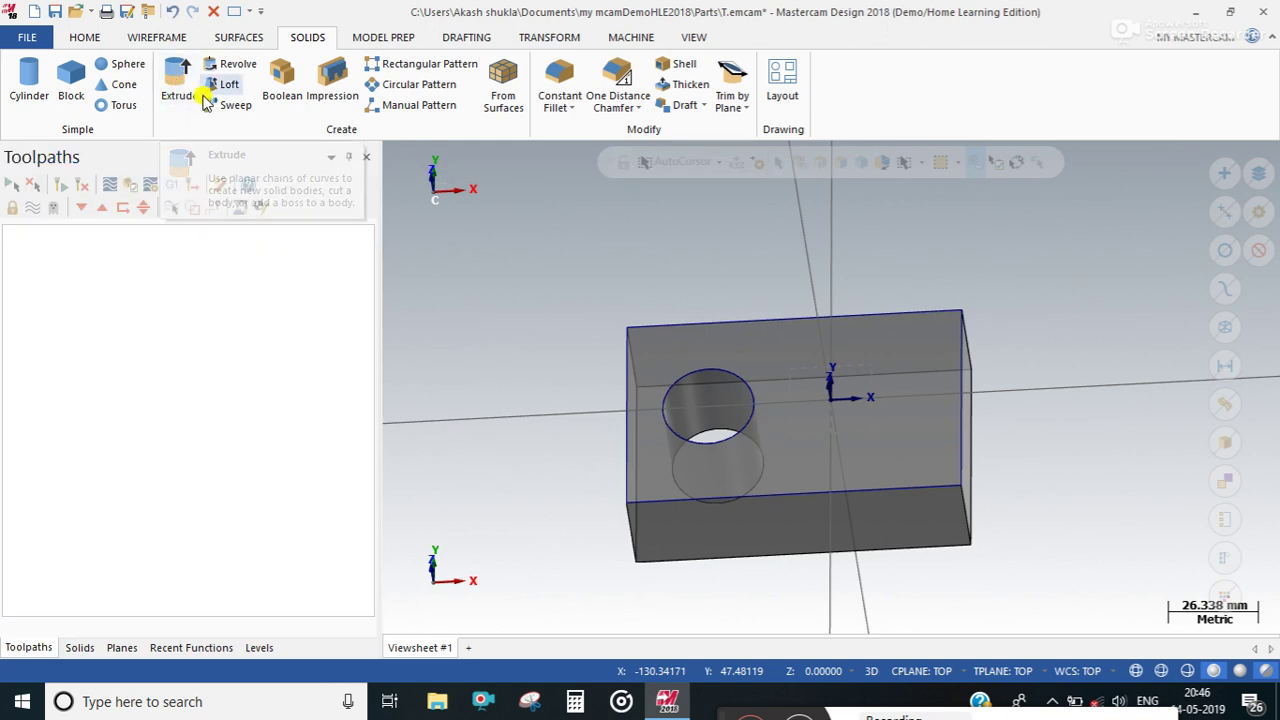
Step: Draw a six-sided polygon with a flat radius of about 7.69 mm beside the circular hole on the block
left_click(145, 37)
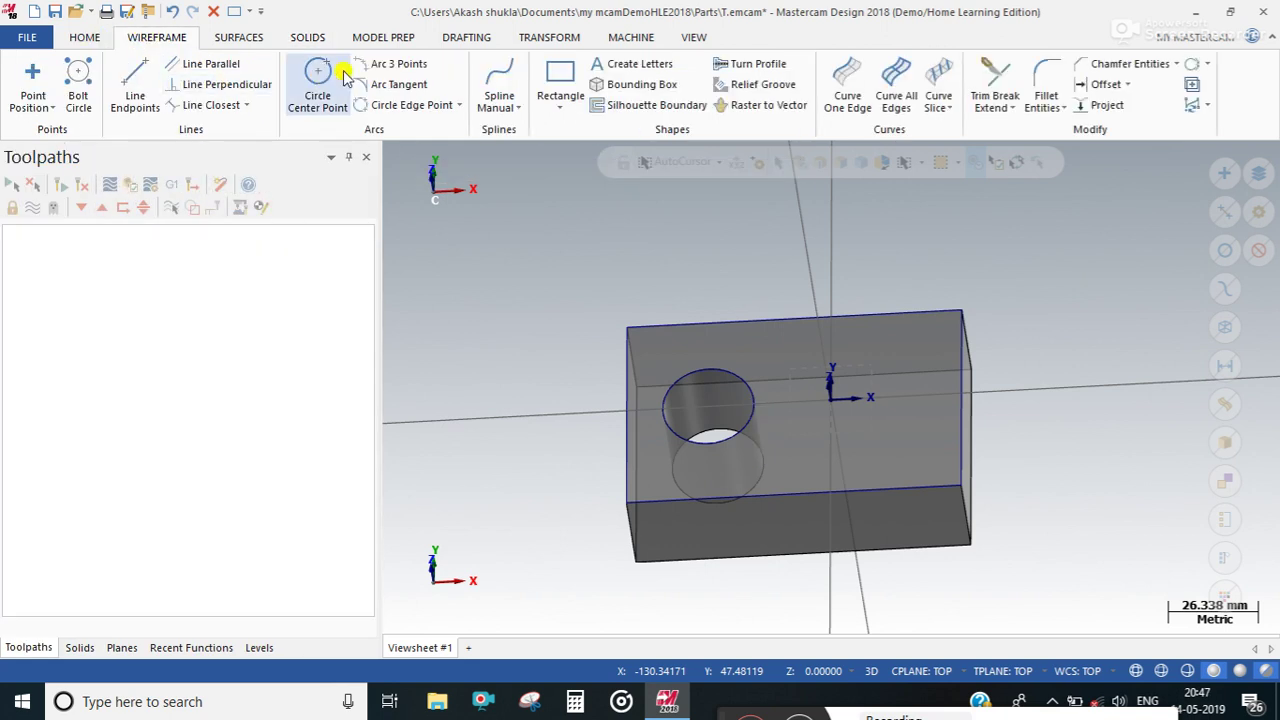
left_click(560, 108)
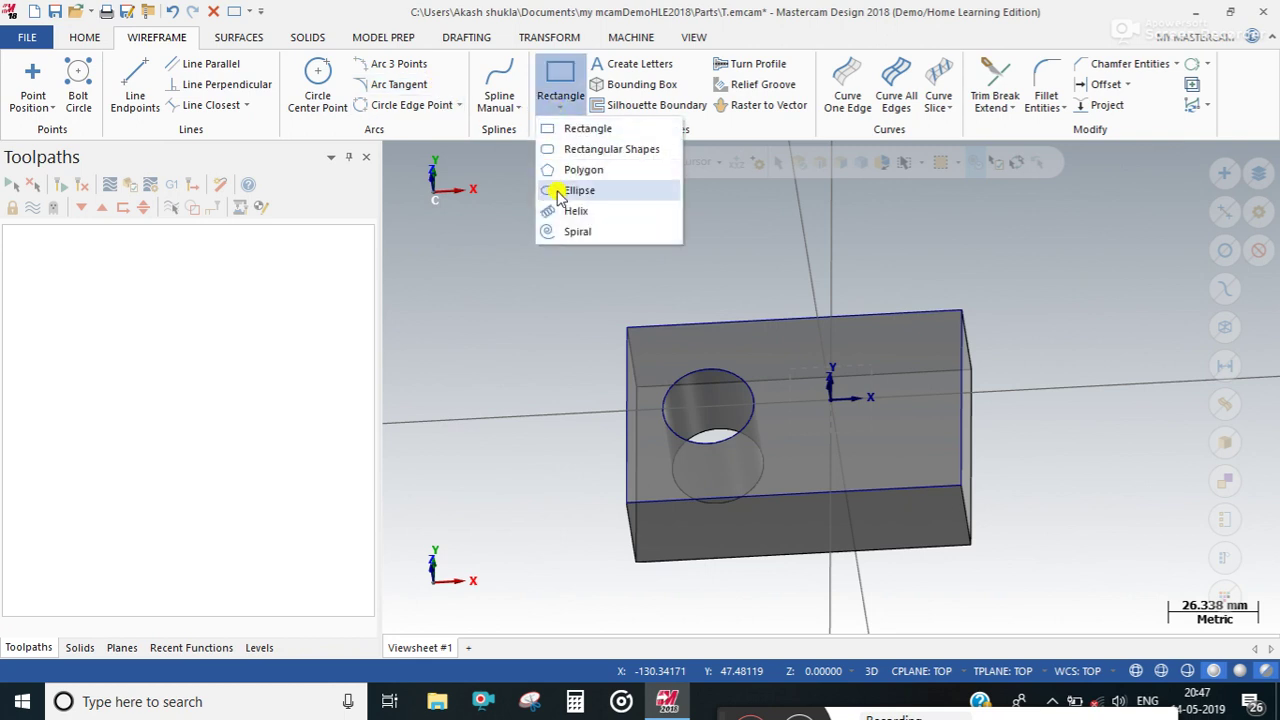
left_click(563, 169)
left_click(867, 423)
left_click(889, 440)
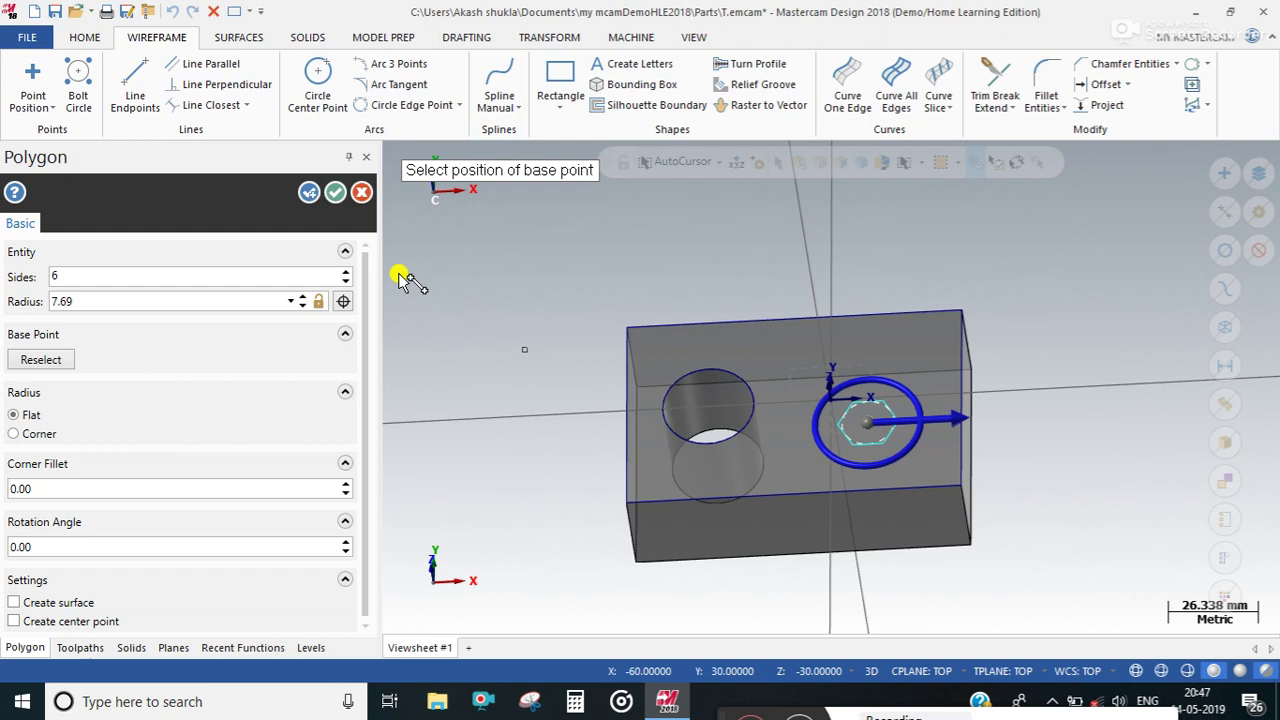
left_click(335, 192)
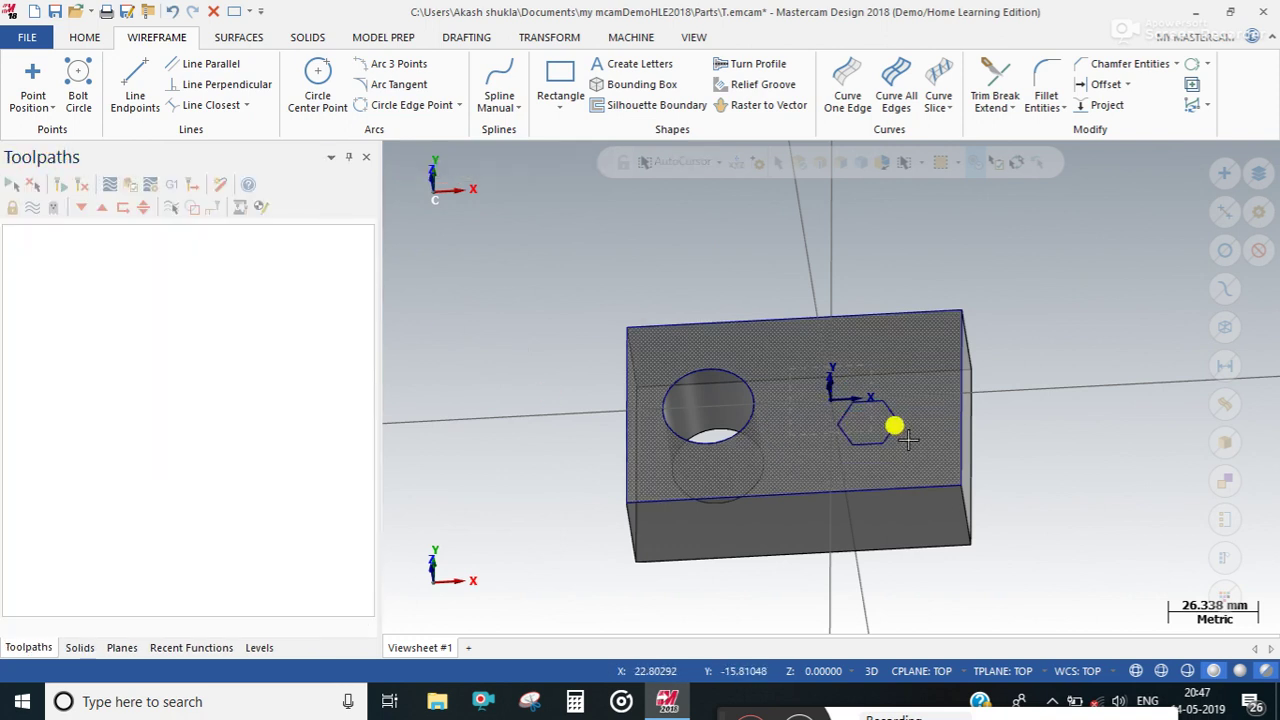
left_click(675, 380)
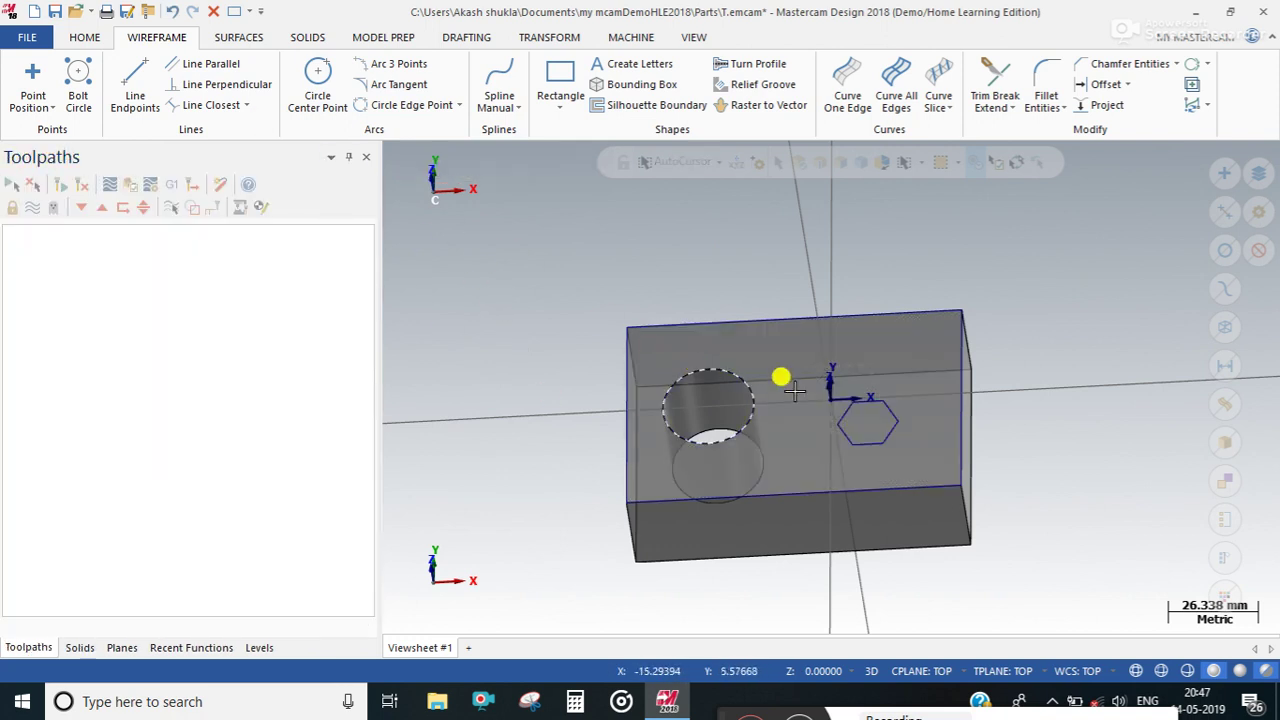
left_click(903, 449)
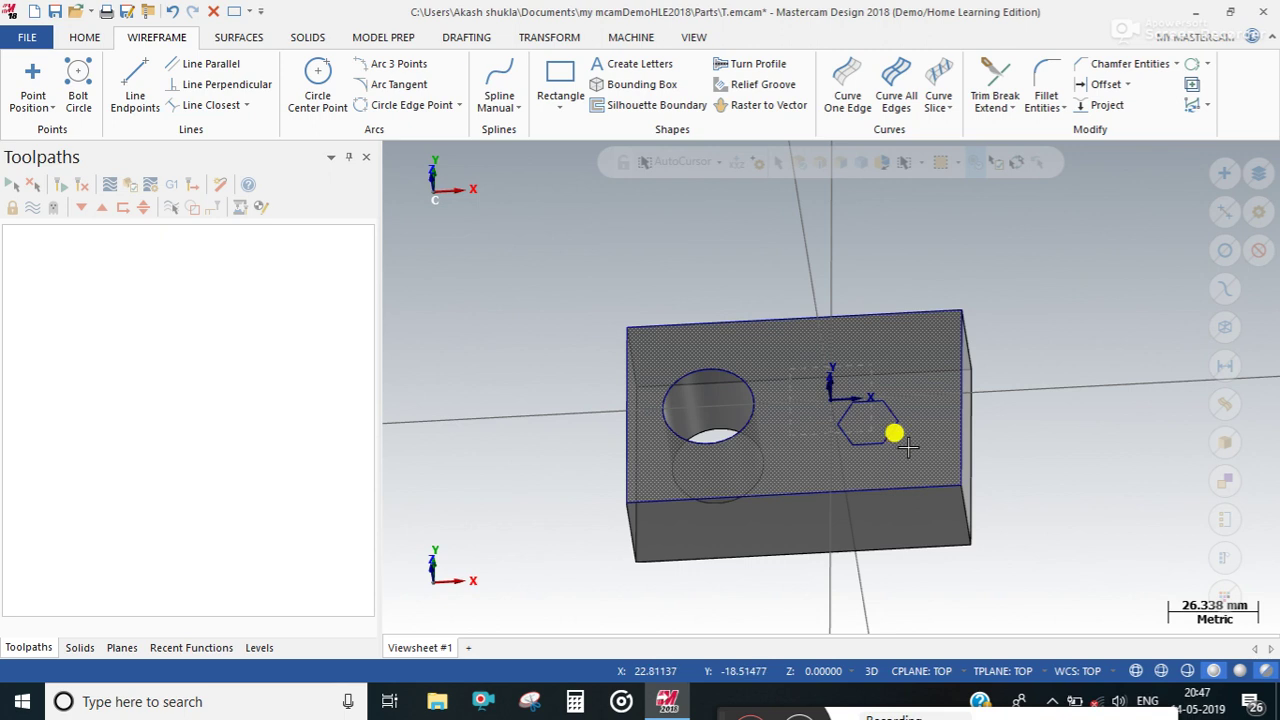
left_click(572, 218)
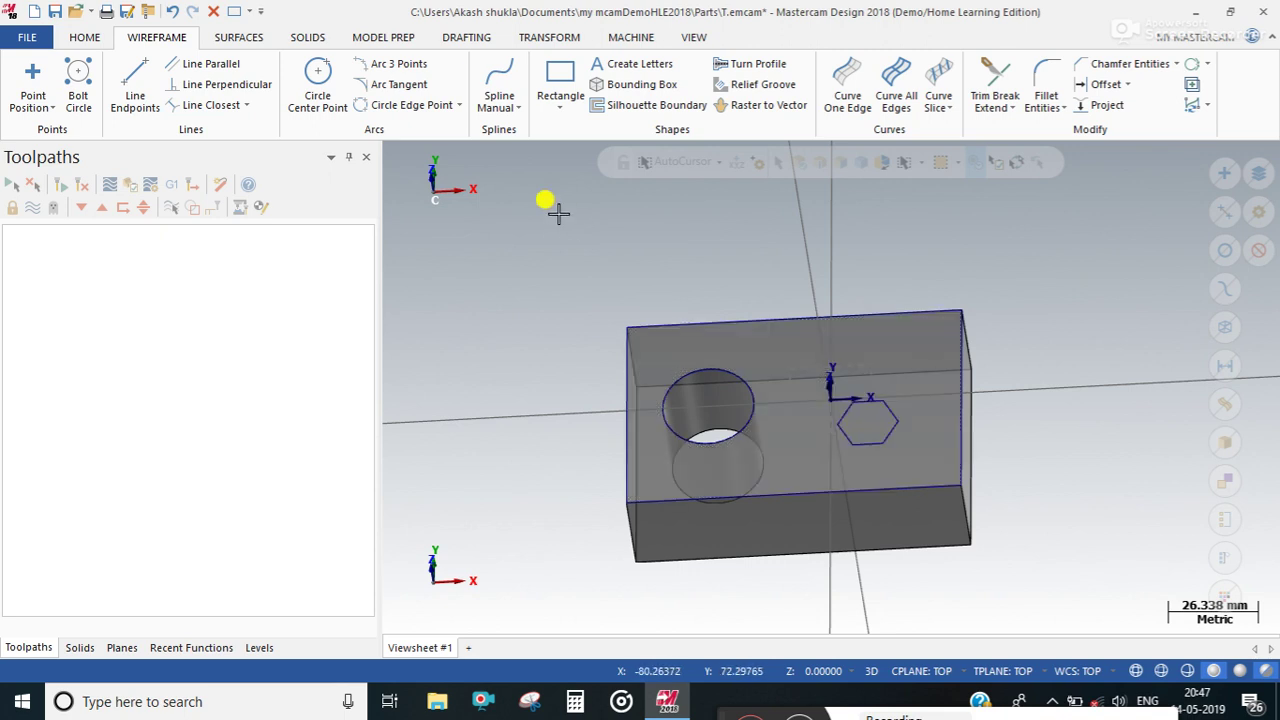
Step: Extrude the hexagon's chain upward from the block as an Add boss operation and inspect the resulting boss
left_click(310, 40)
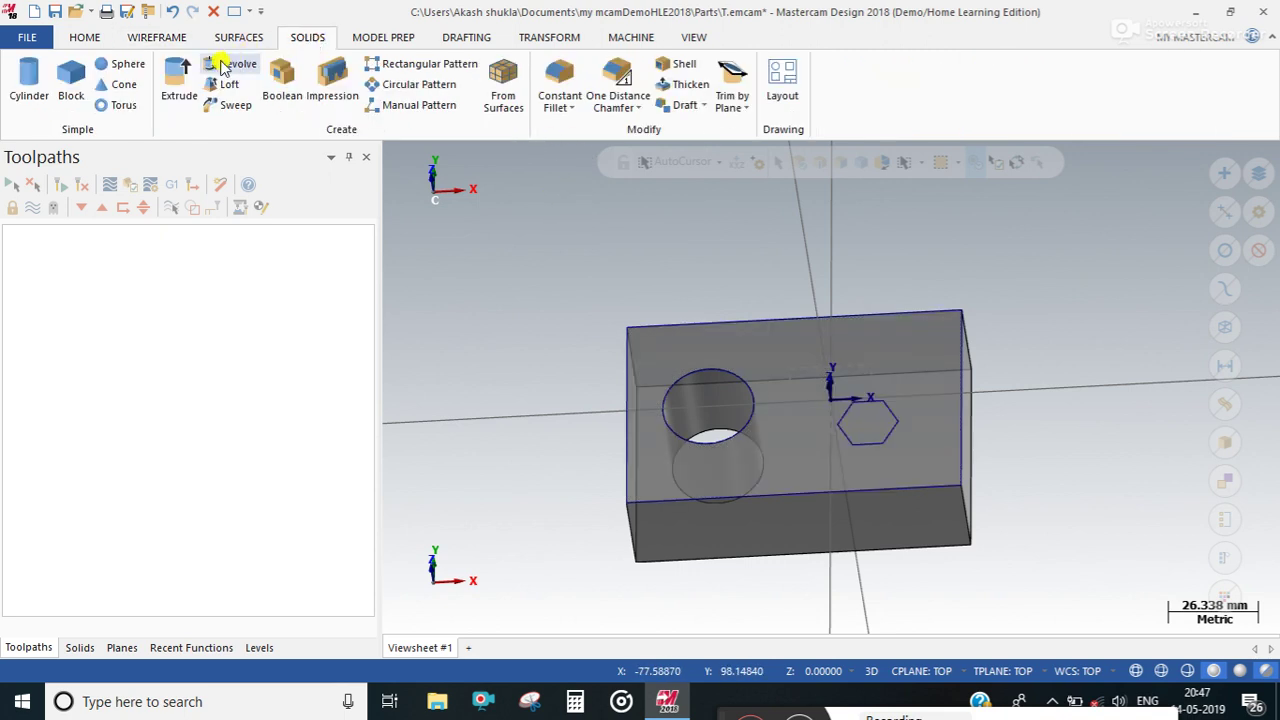
left_click(172, 80)
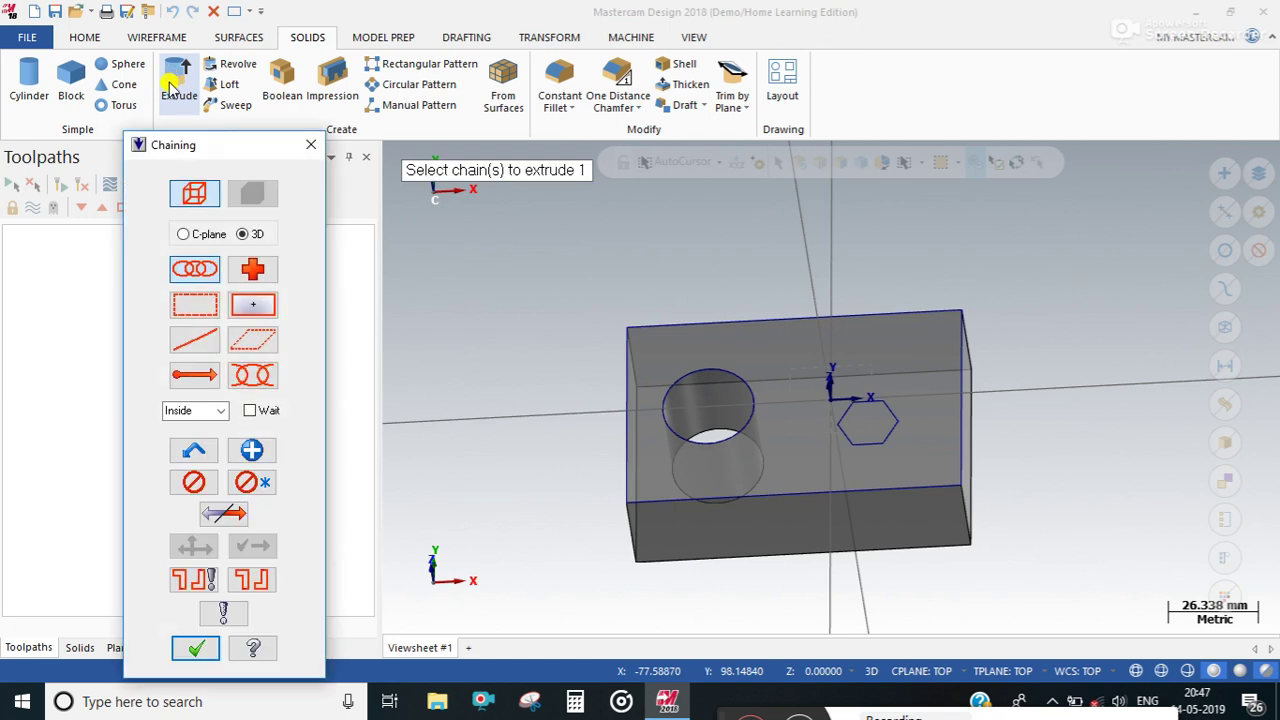
left_click(805, 413)
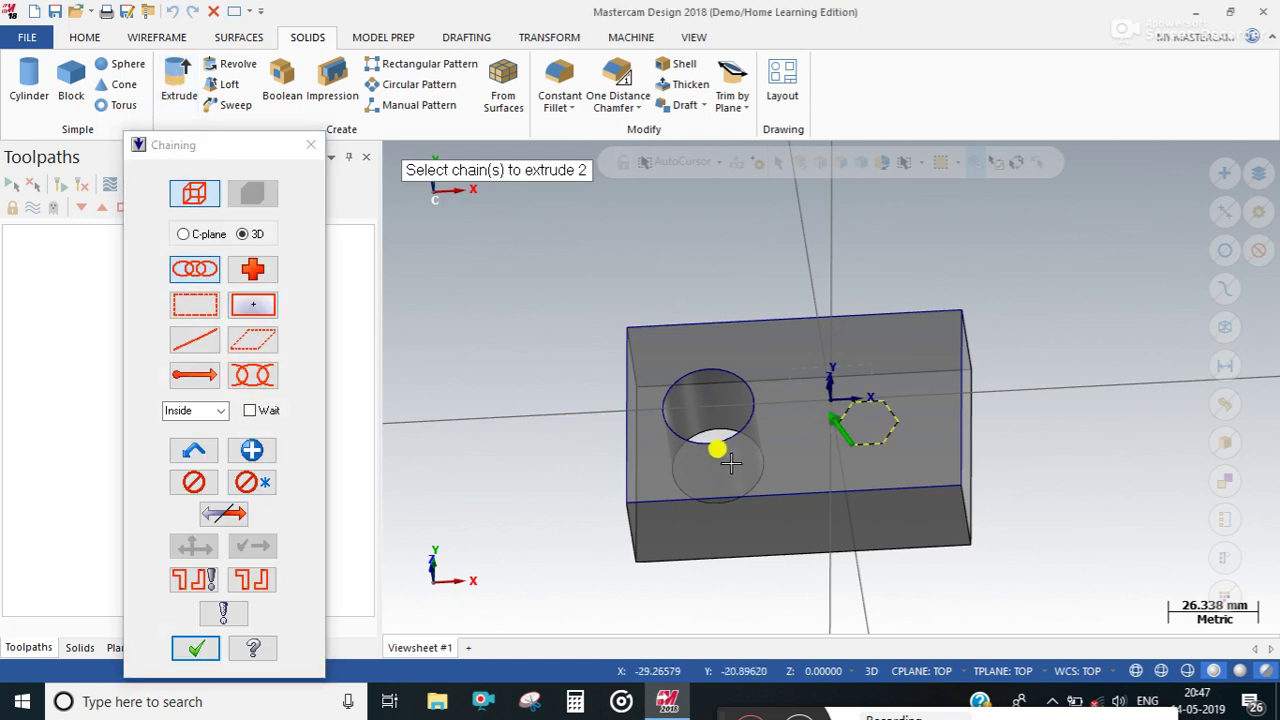
left_click(196, 648)
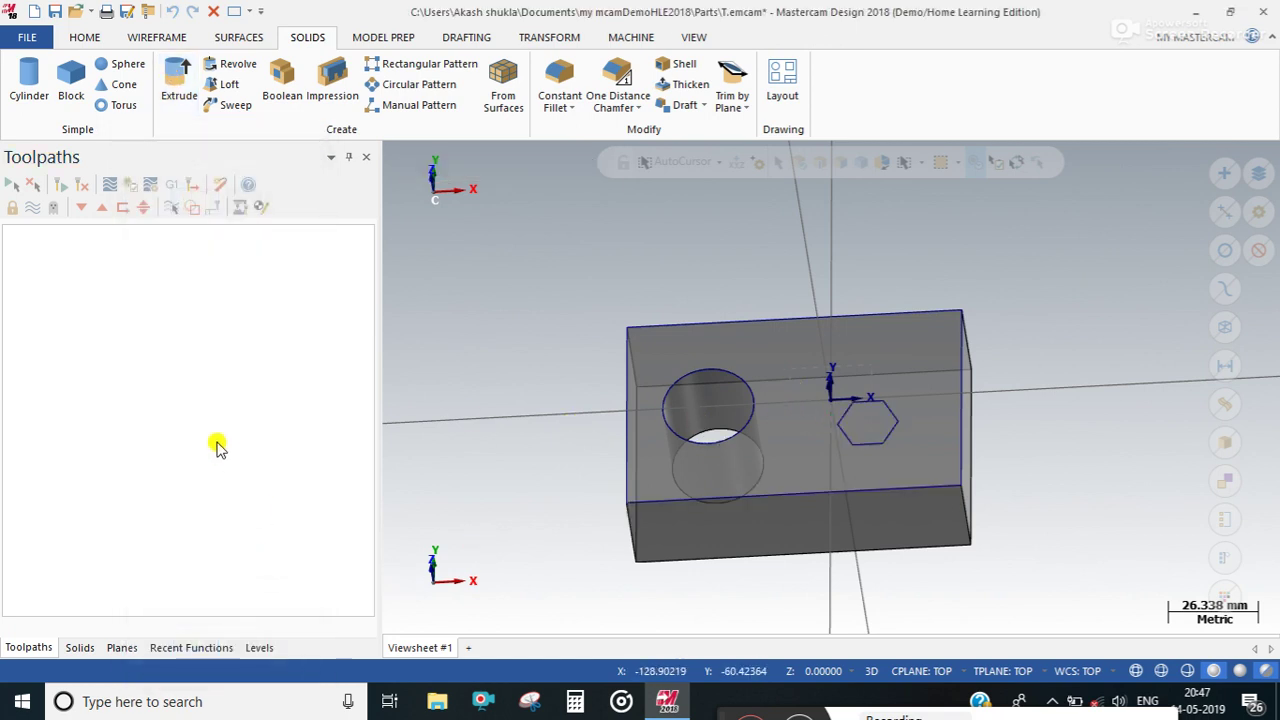
left_click(62, 337)
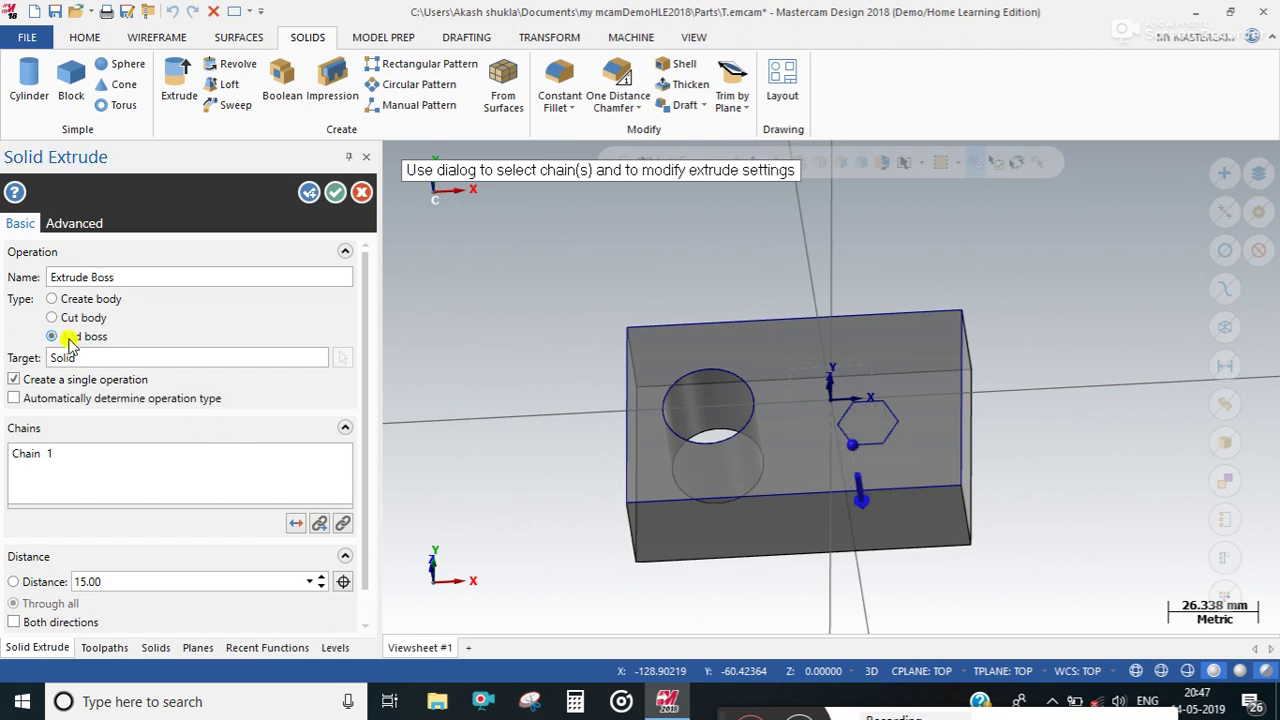
left_click(296, 523)
key("alt+7")
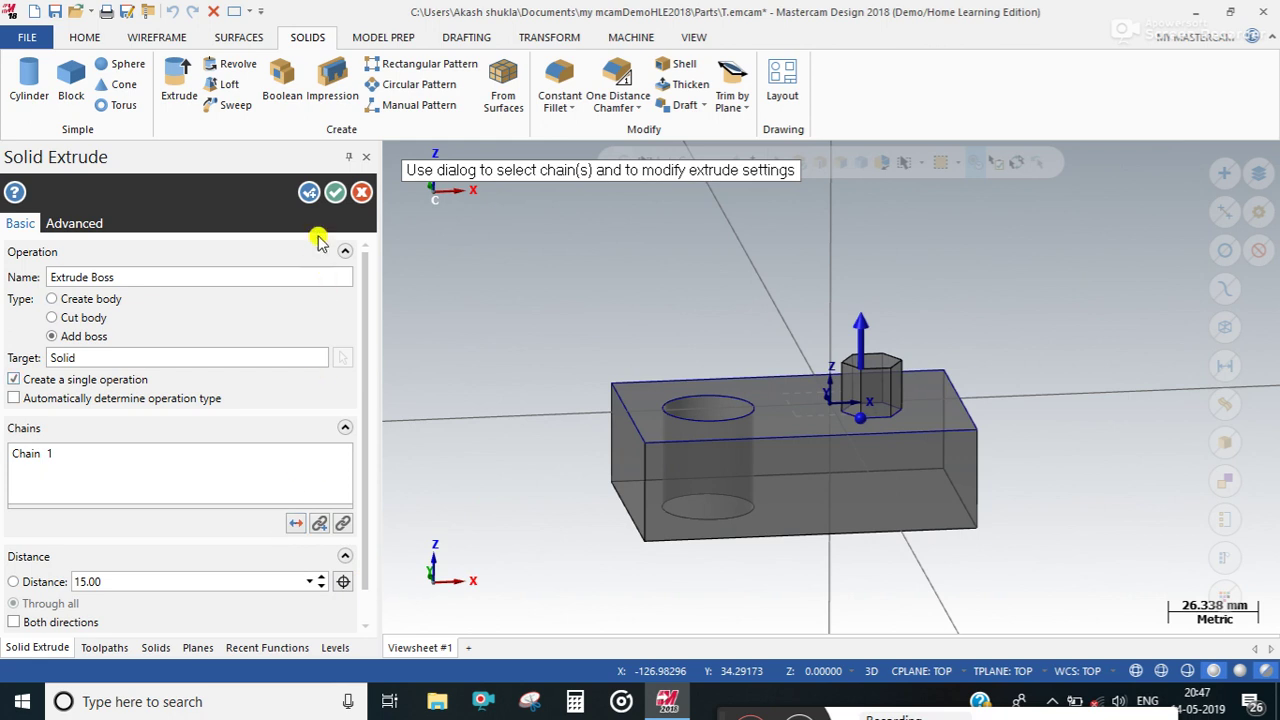
left_click(335, 196)
middle_click_drag(491, 314, 890, 347)
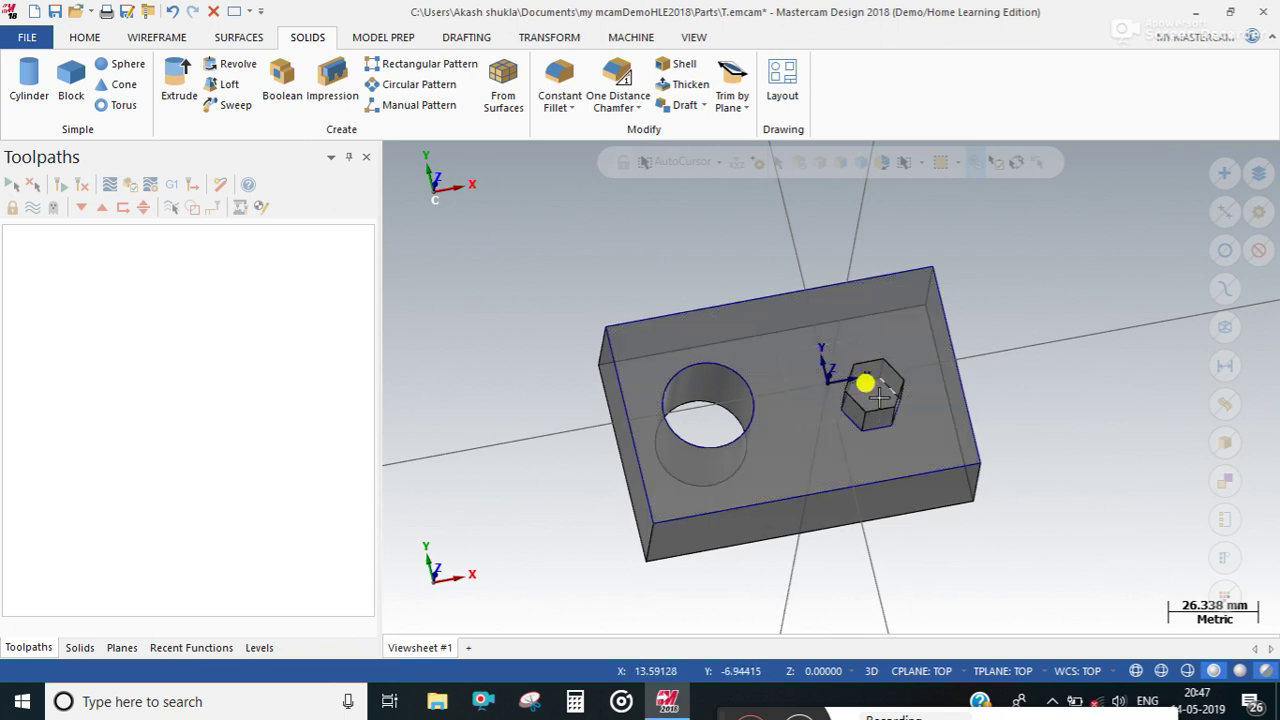
Step: Delete the solid block together with all its wireframe profiles
left_click(793, 478)
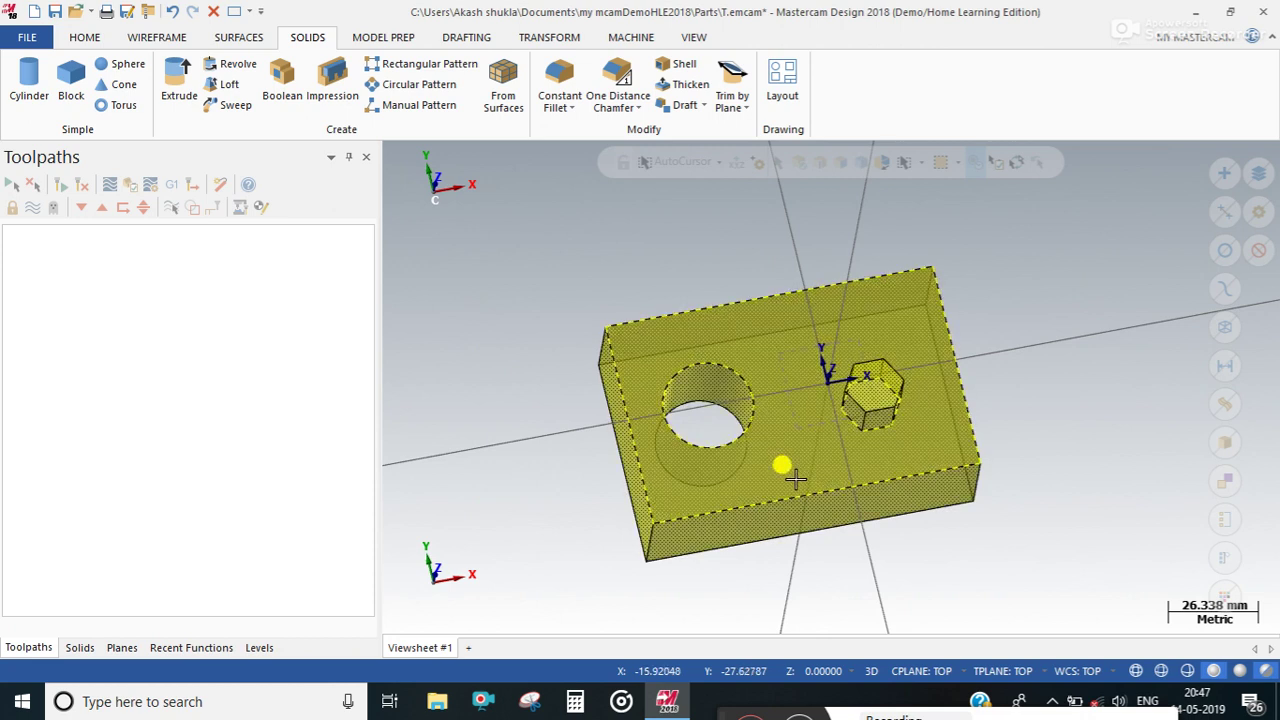
key("Delete")
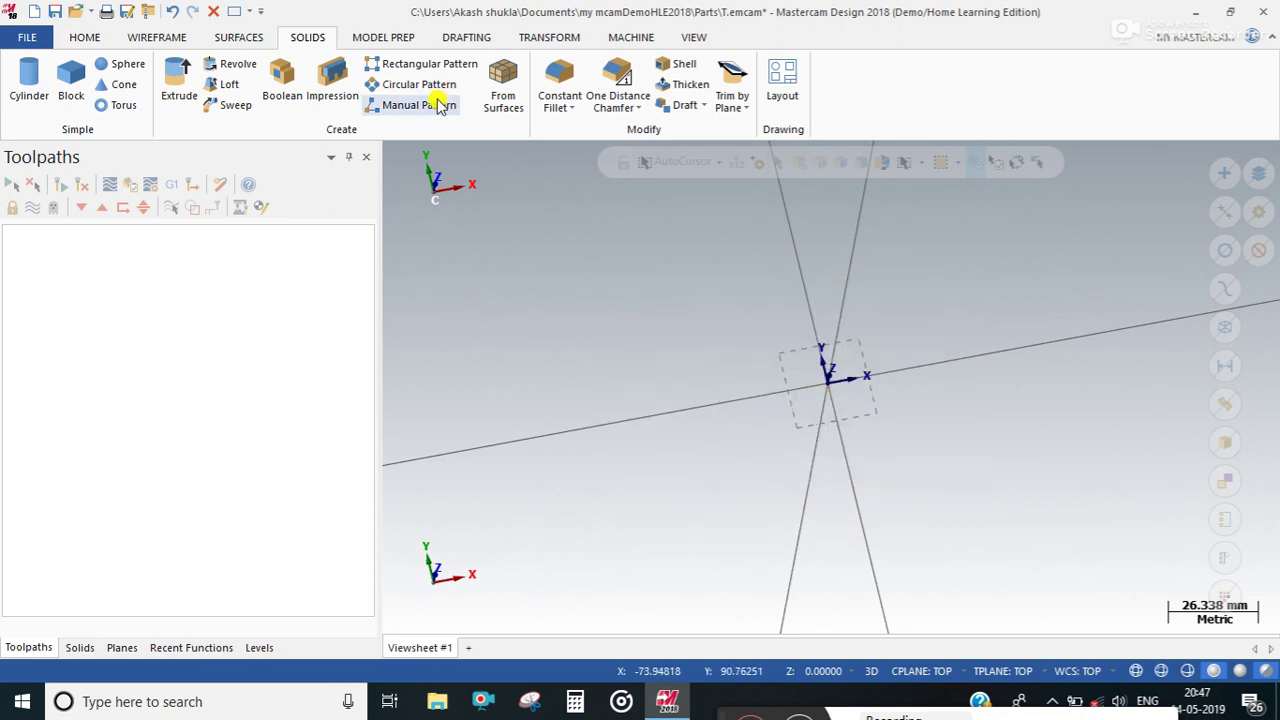
left_click(184, 80)
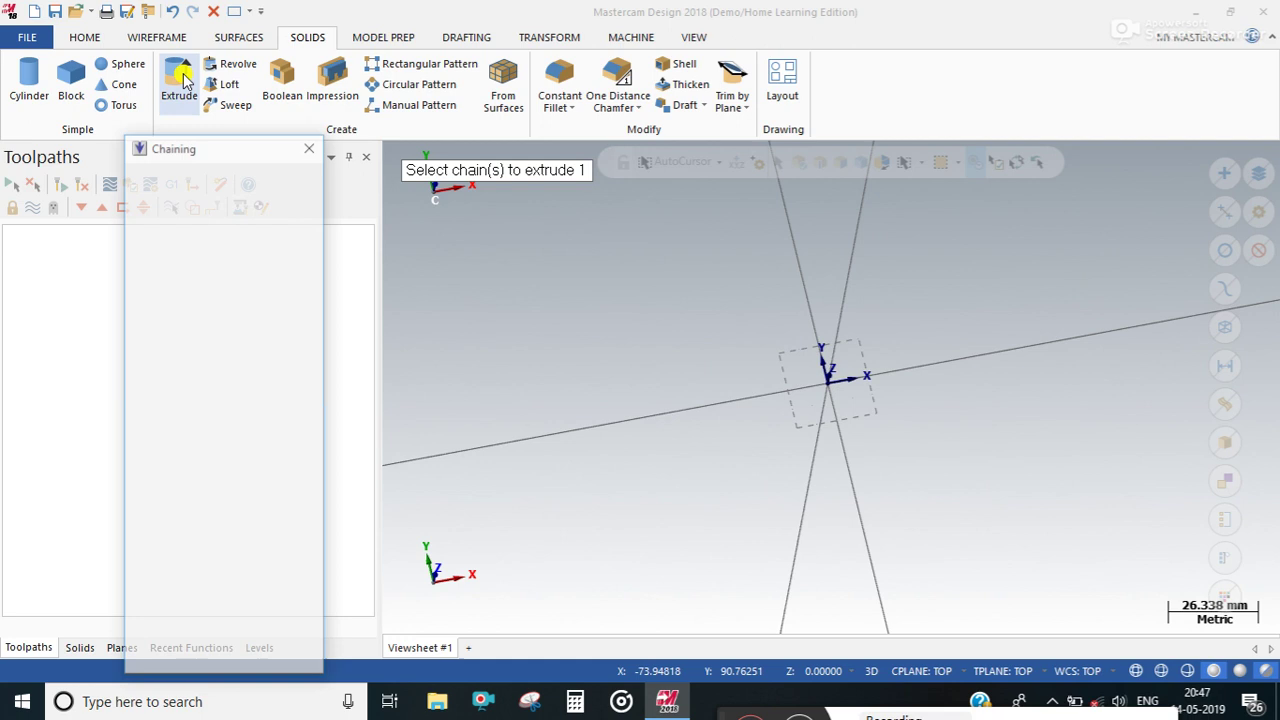
key("Escape")
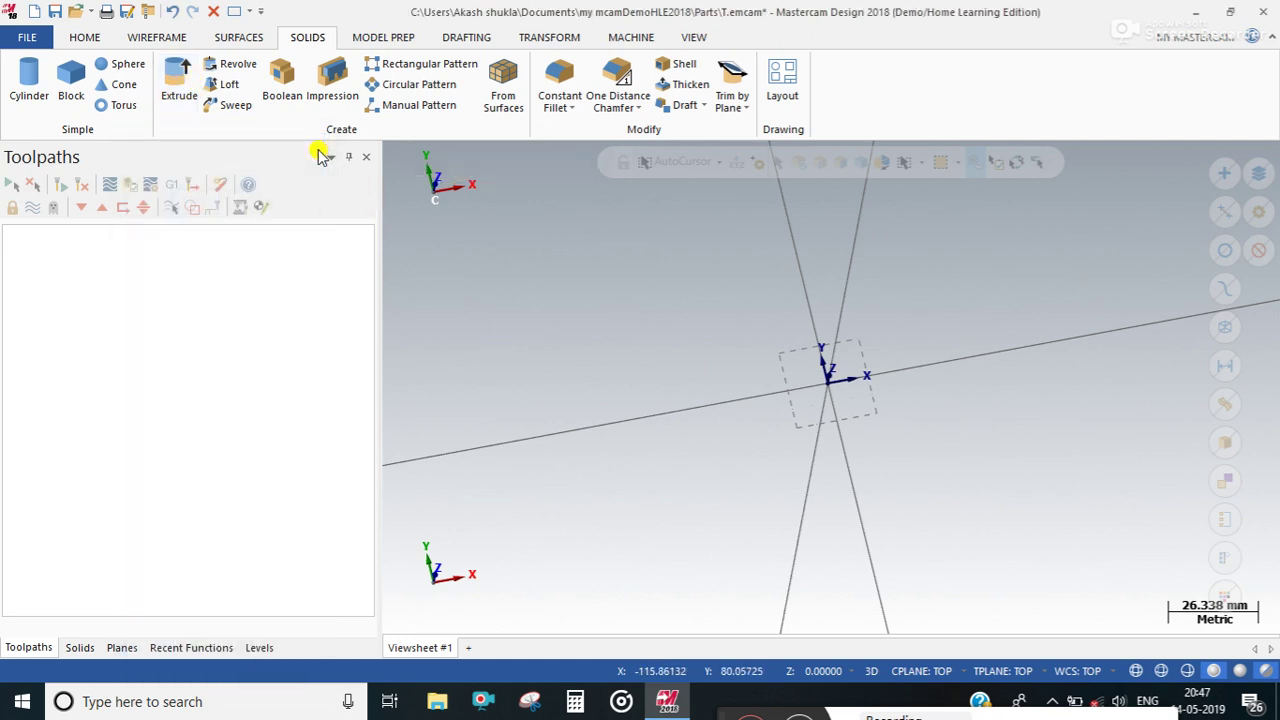
left_click(232, 68)
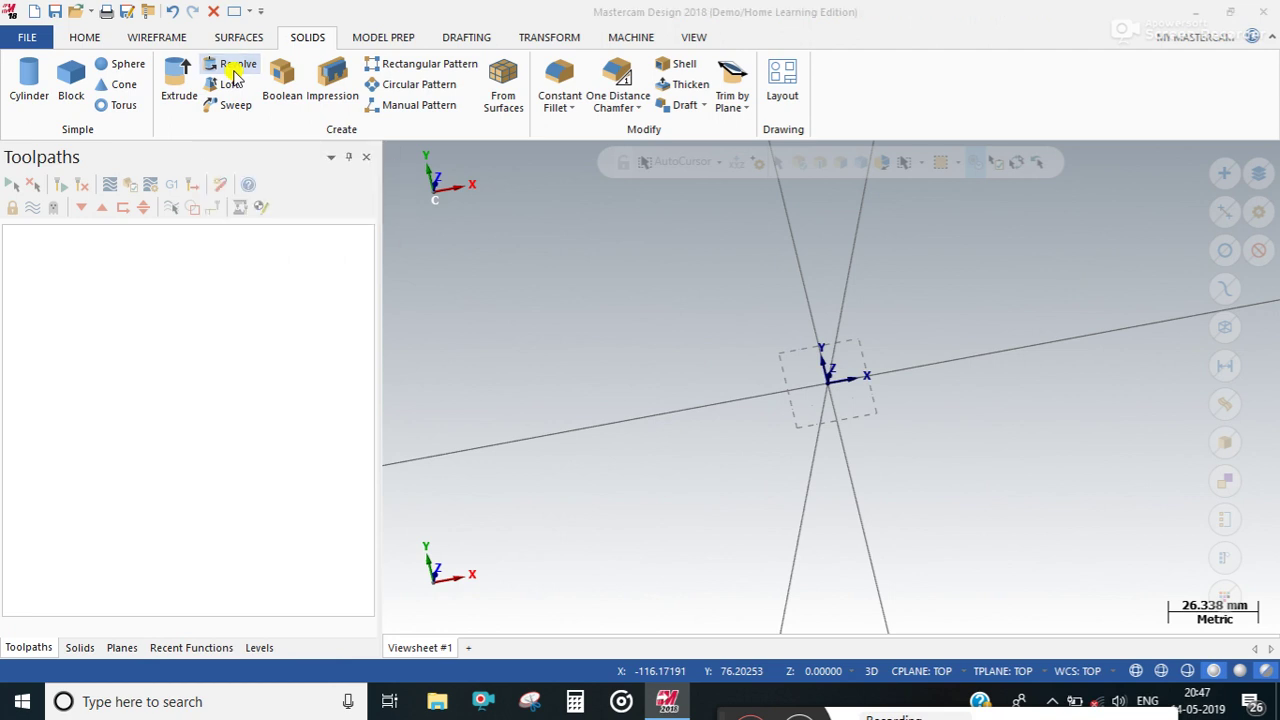
key("Escape")
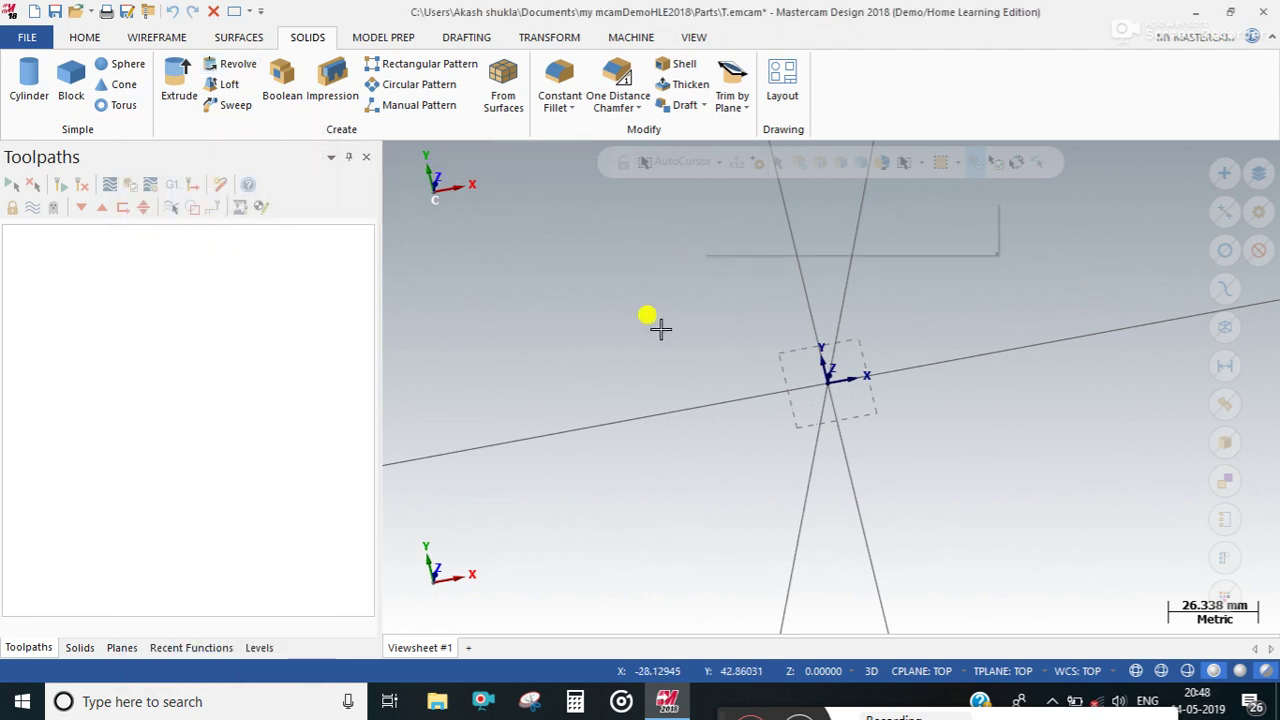
Step: In the Top view, draw a rectangle about 86.7 mm wide and 31 mm high, extending up and left from the origin
right_click(706, 436)
left_click(743, 366)
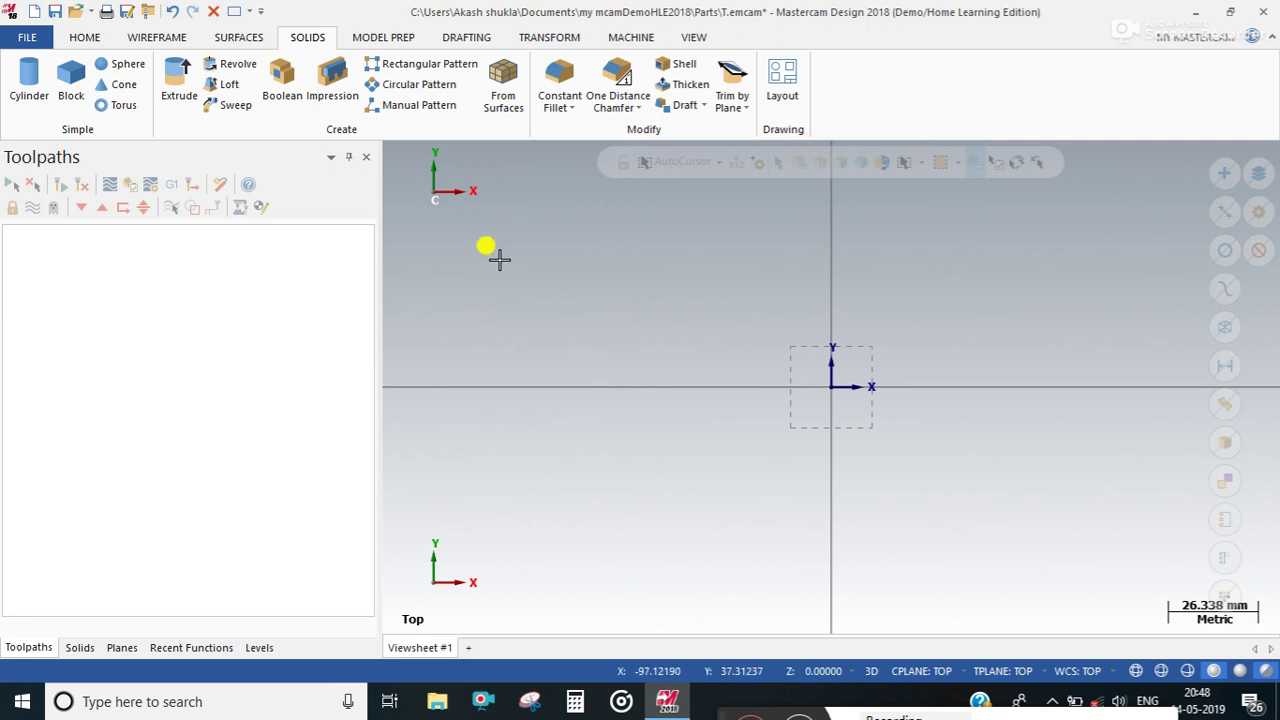
left_click(156, 38)
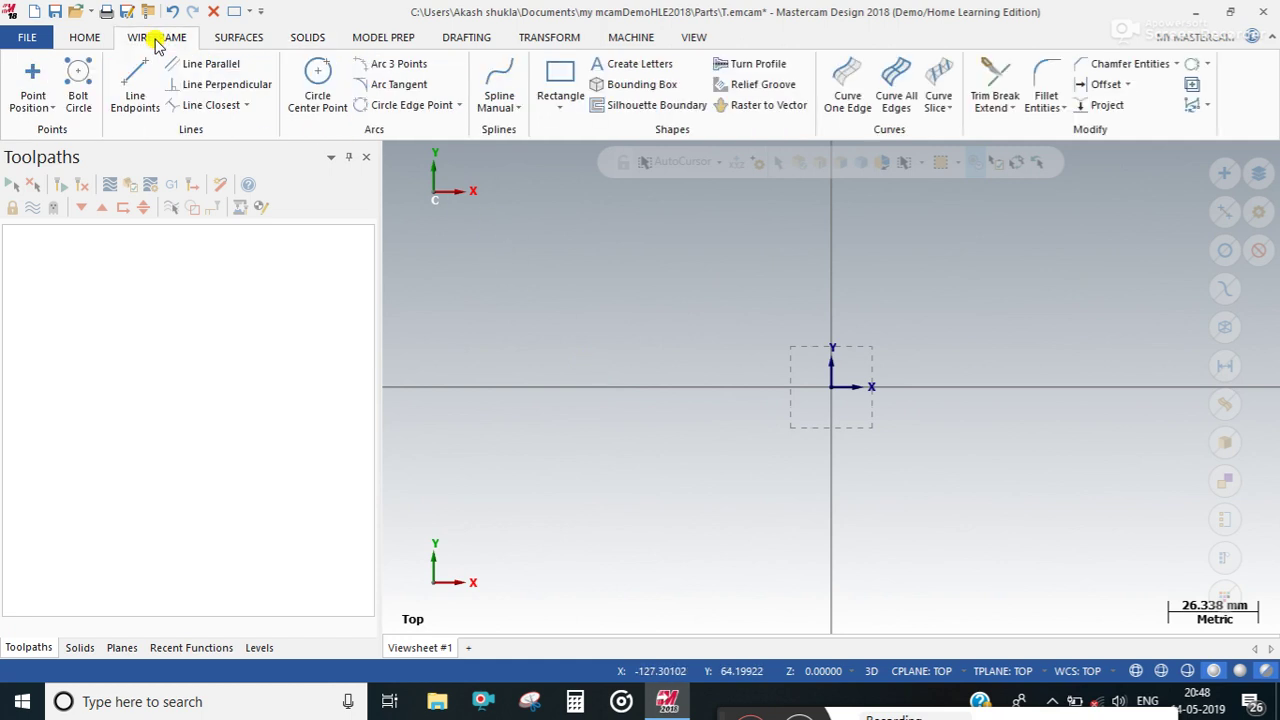
left_click(561, 80)
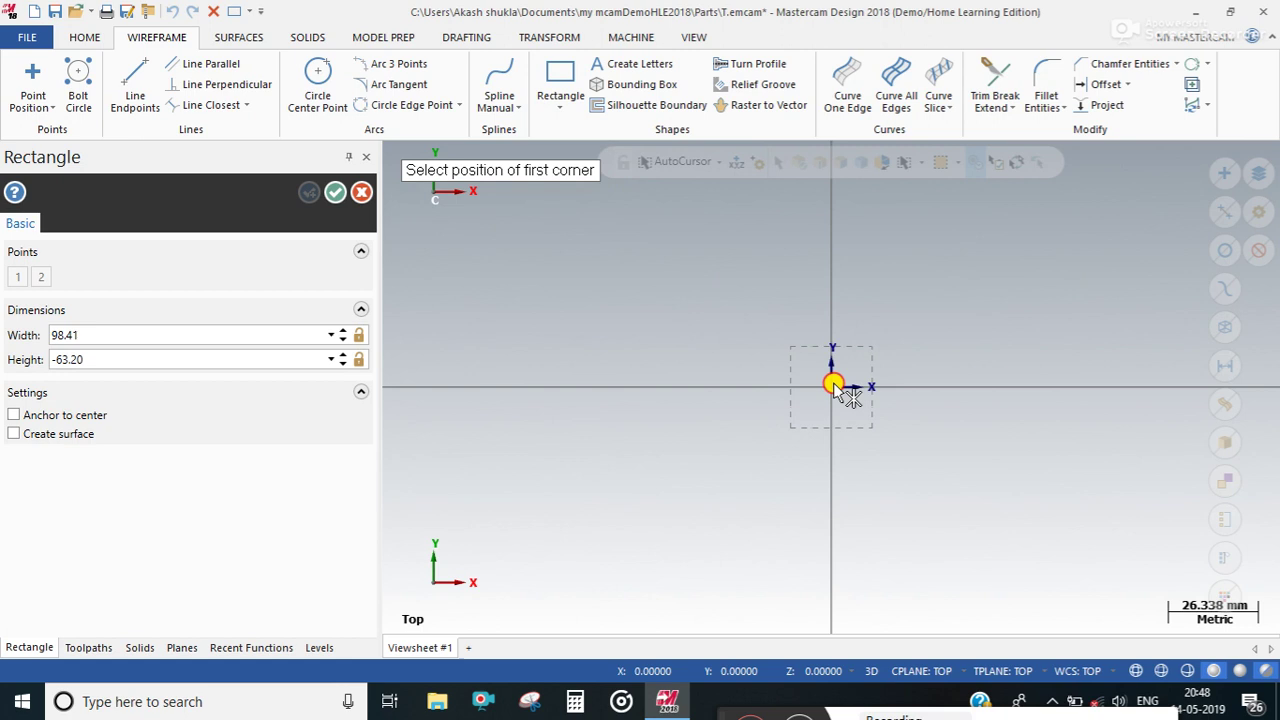
left_click(831, 386)
left_click(535, 281)
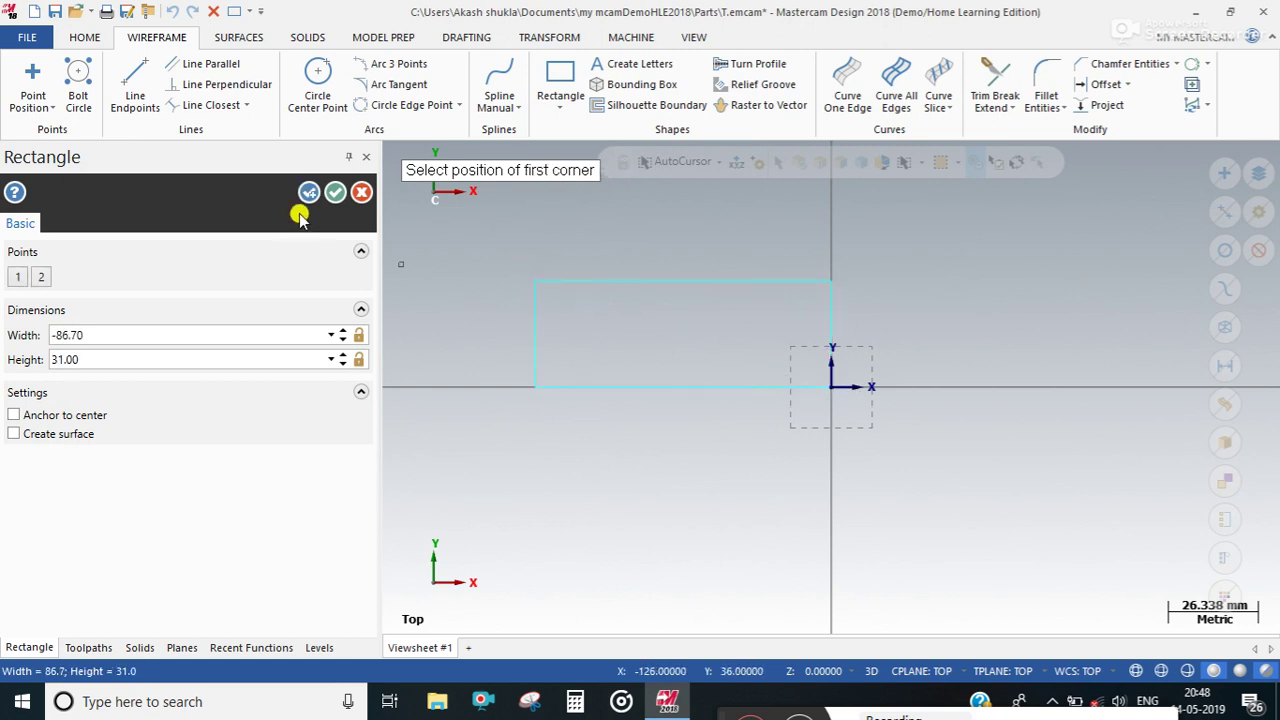
left_click(333, 192)
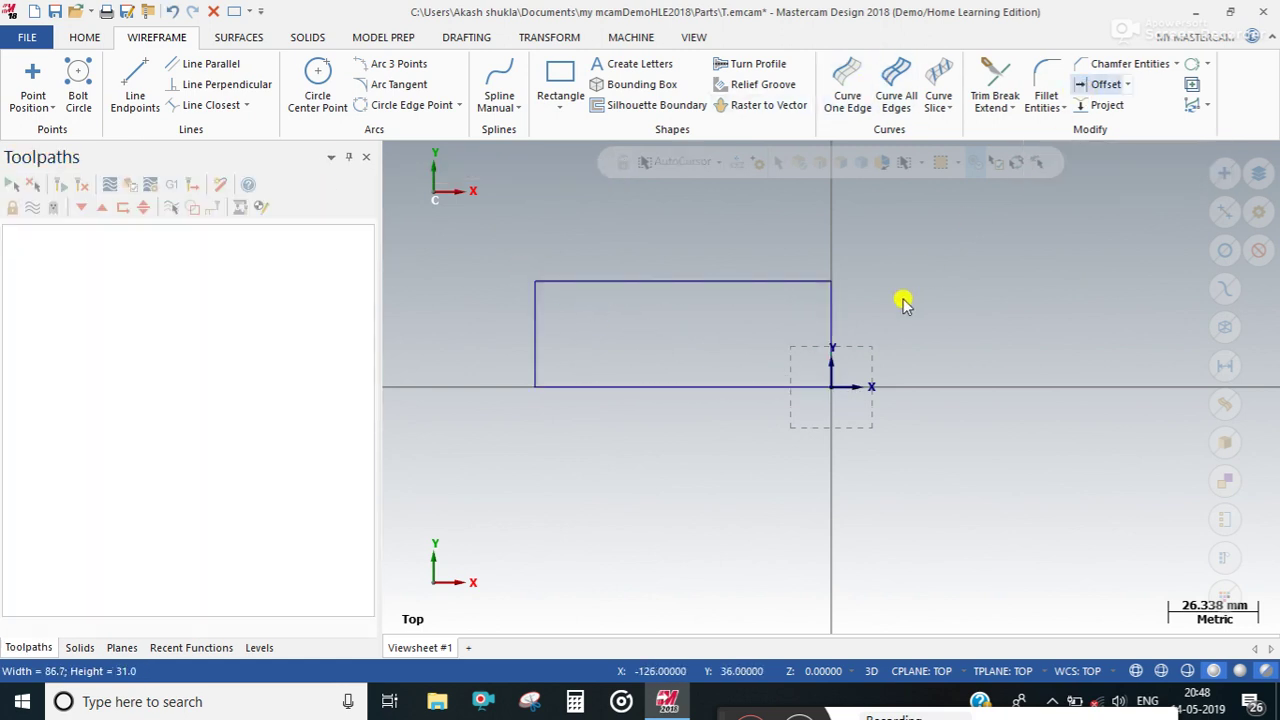
Step: Offset copies of the rectangle's right edge 25 mm to the left and its lower edge 25 mm upward
left_click(830, 318)
left_click(721, 334)
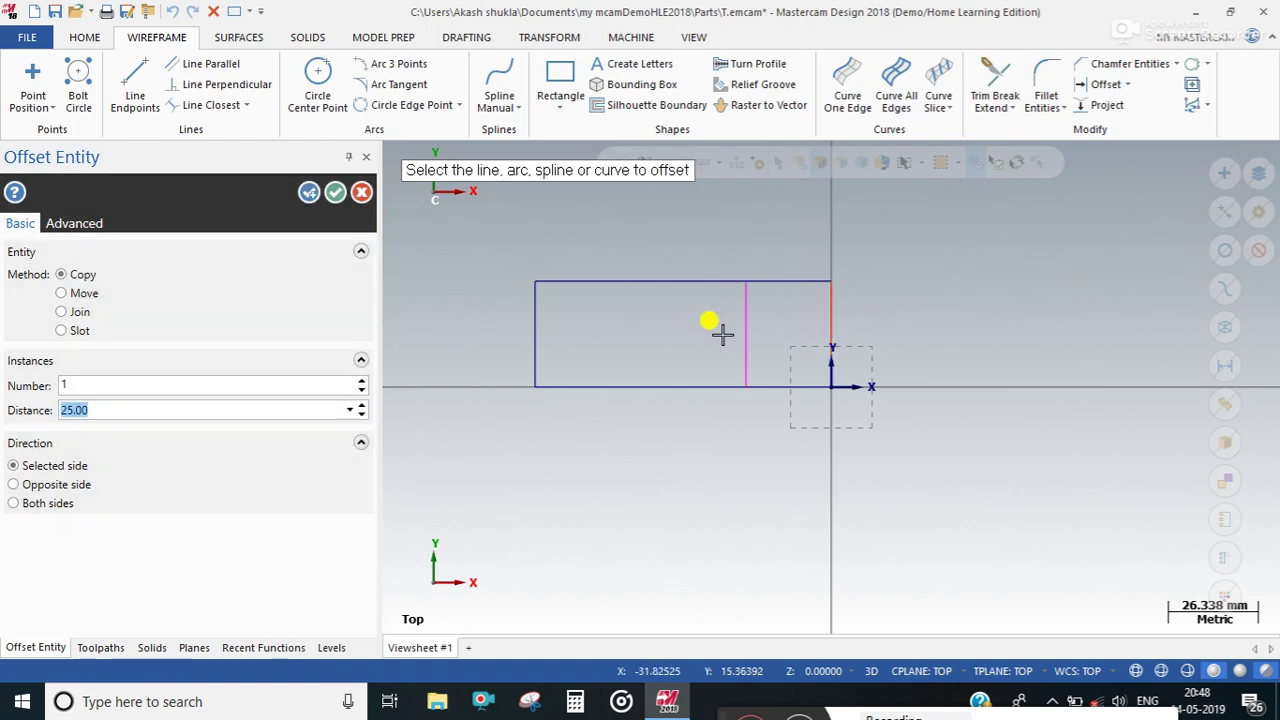
left_click(335, 192)
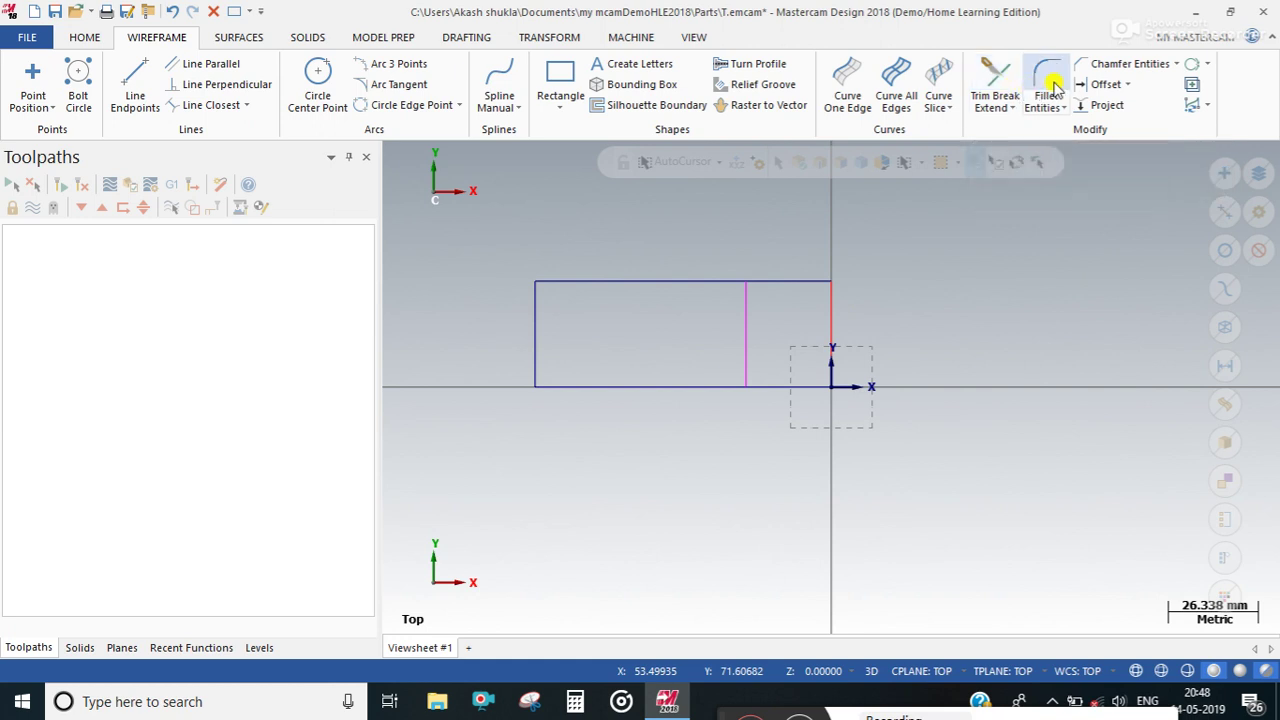
left_click(1092, 86)
left_click(647, 385)
left_click(649, 331)
left_click(333, 192)
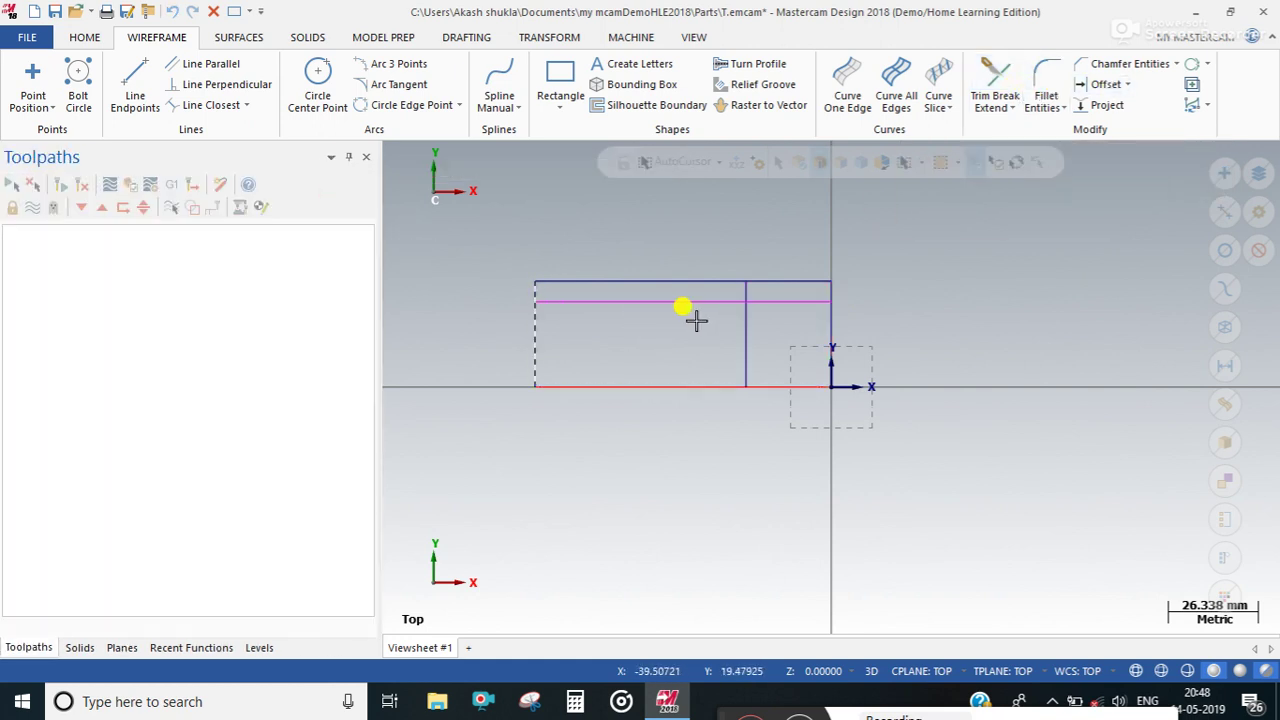
Step: Trim the surplus line segments with Divide/delete to leave a closed stepped profile, and clear the offset colors
left_click(1000, 78)
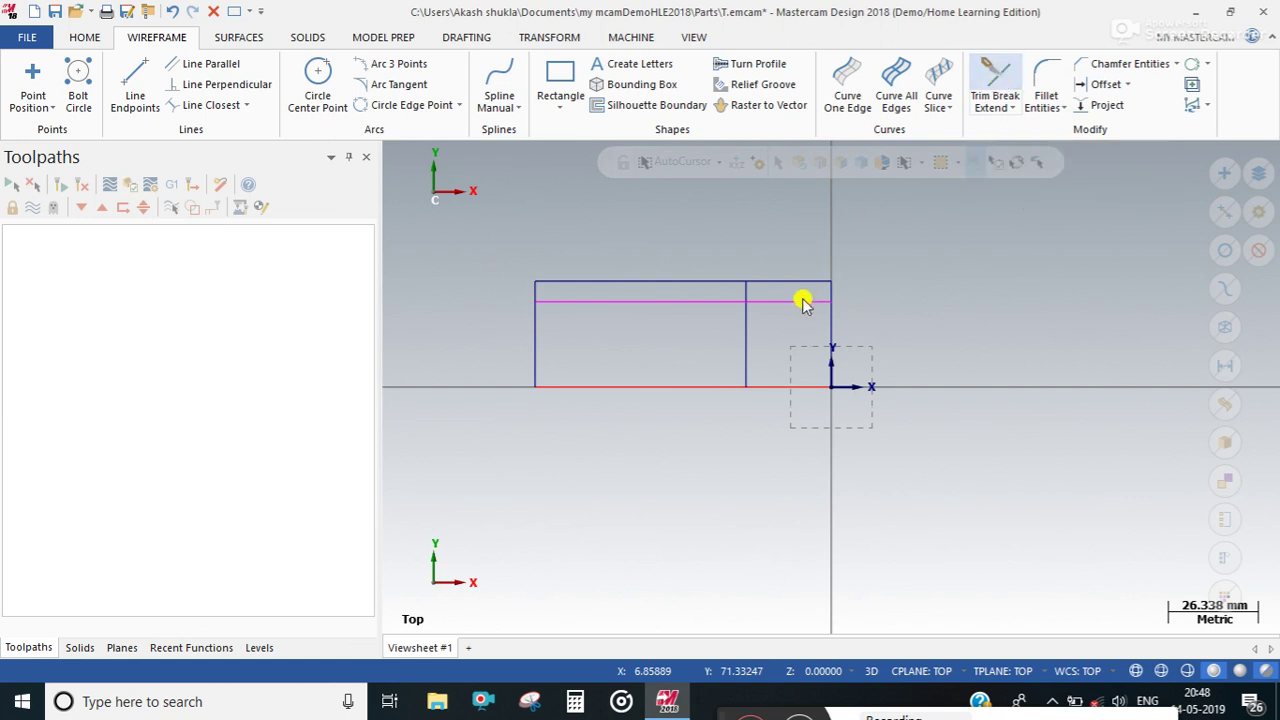
left_click(689, 281)
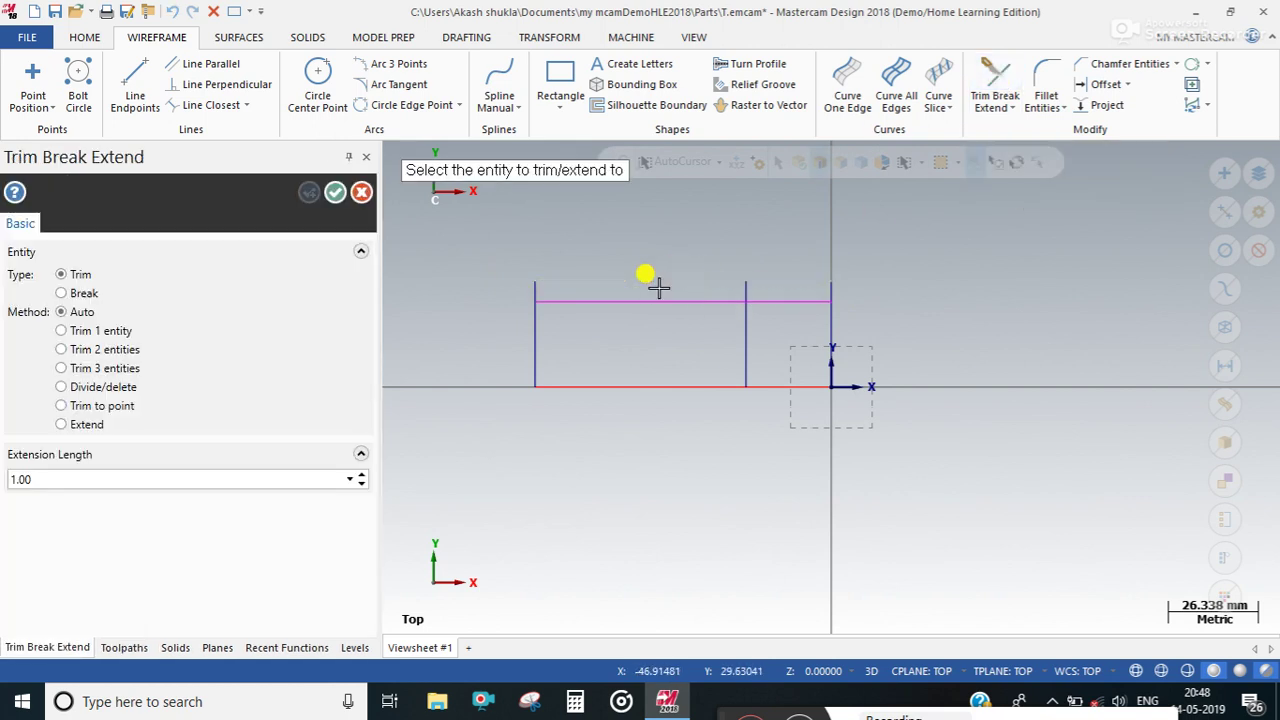
left_click(100, 387)
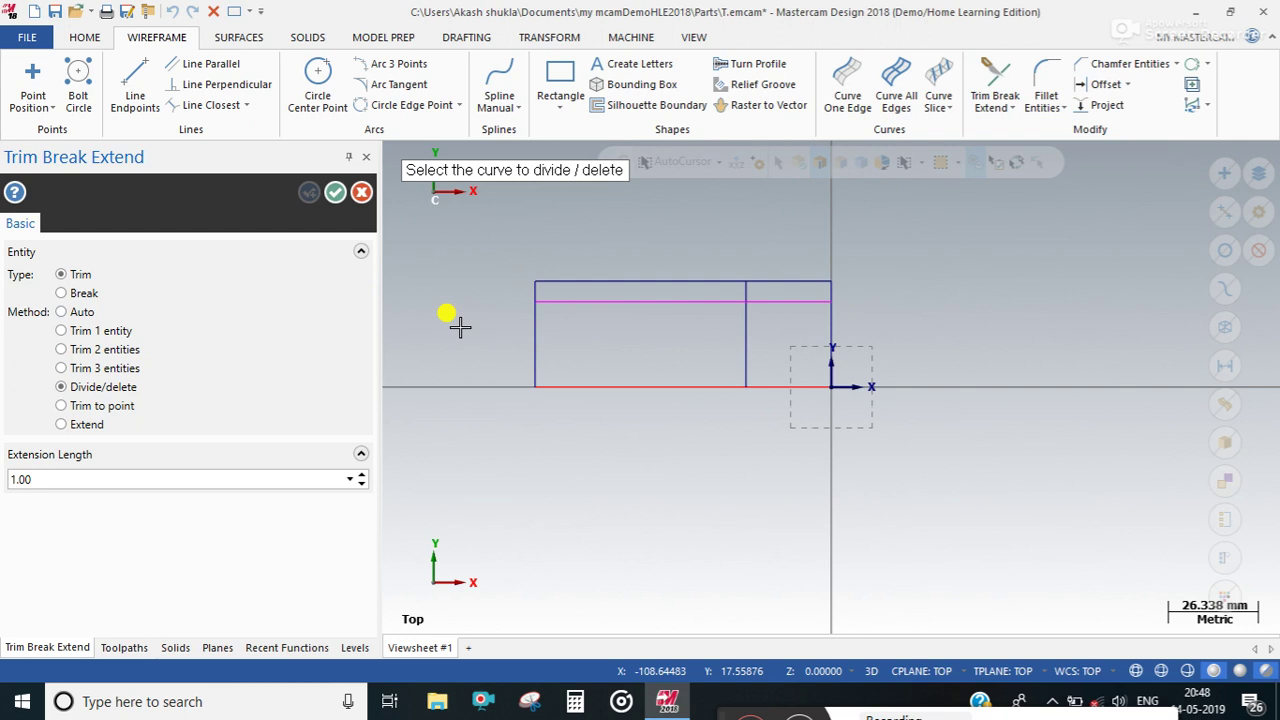
left_click(686, 281)
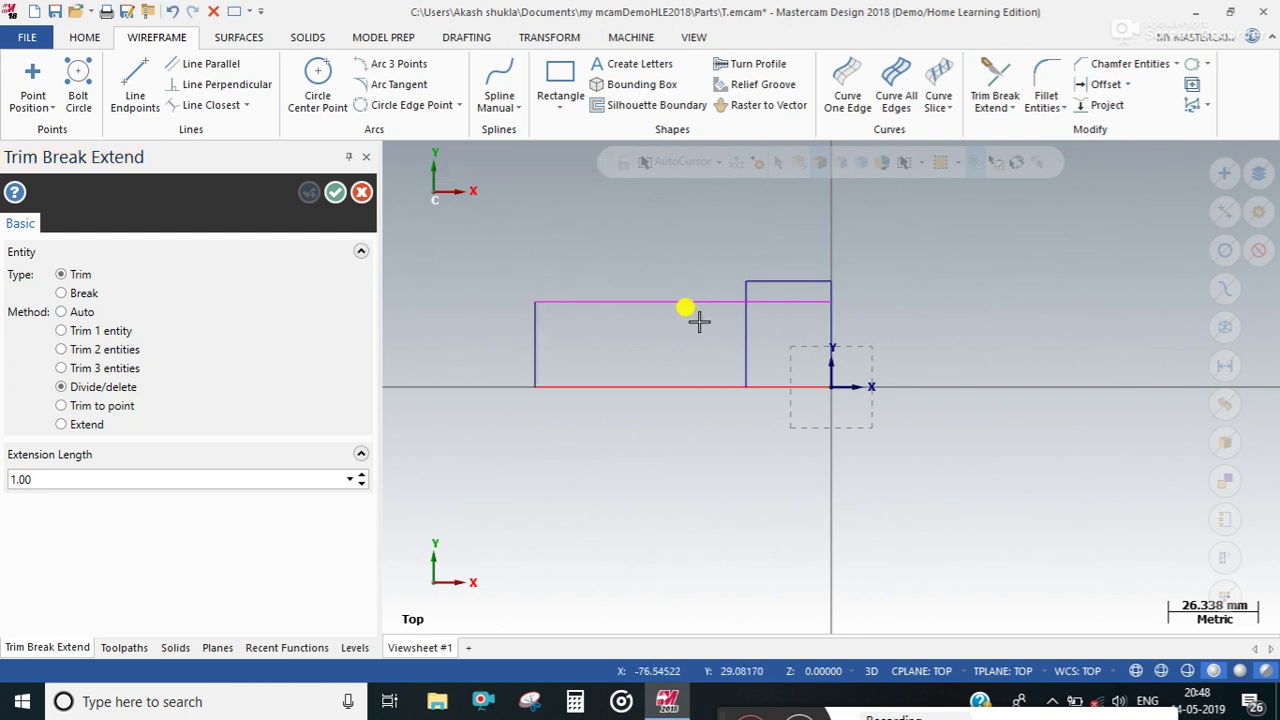
left_click(747, 358)
left_click(335, 192)
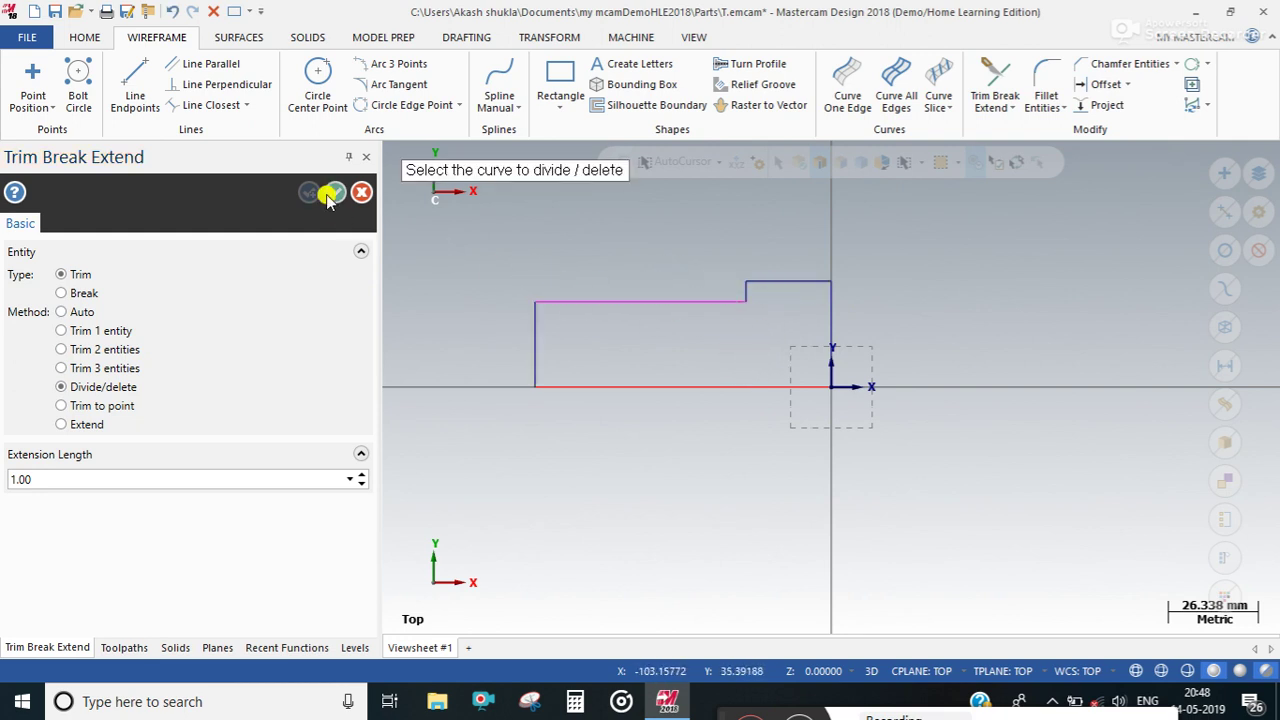
right_click(614, 240)
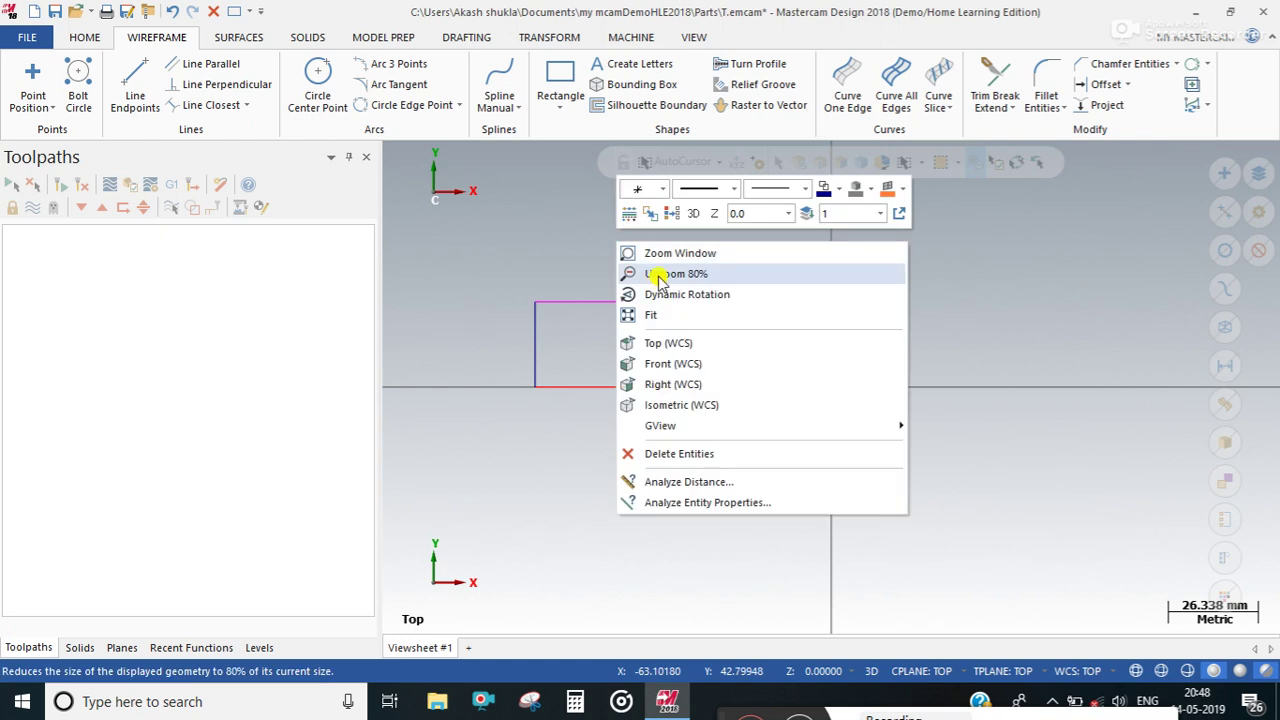
left_click(673, 215)
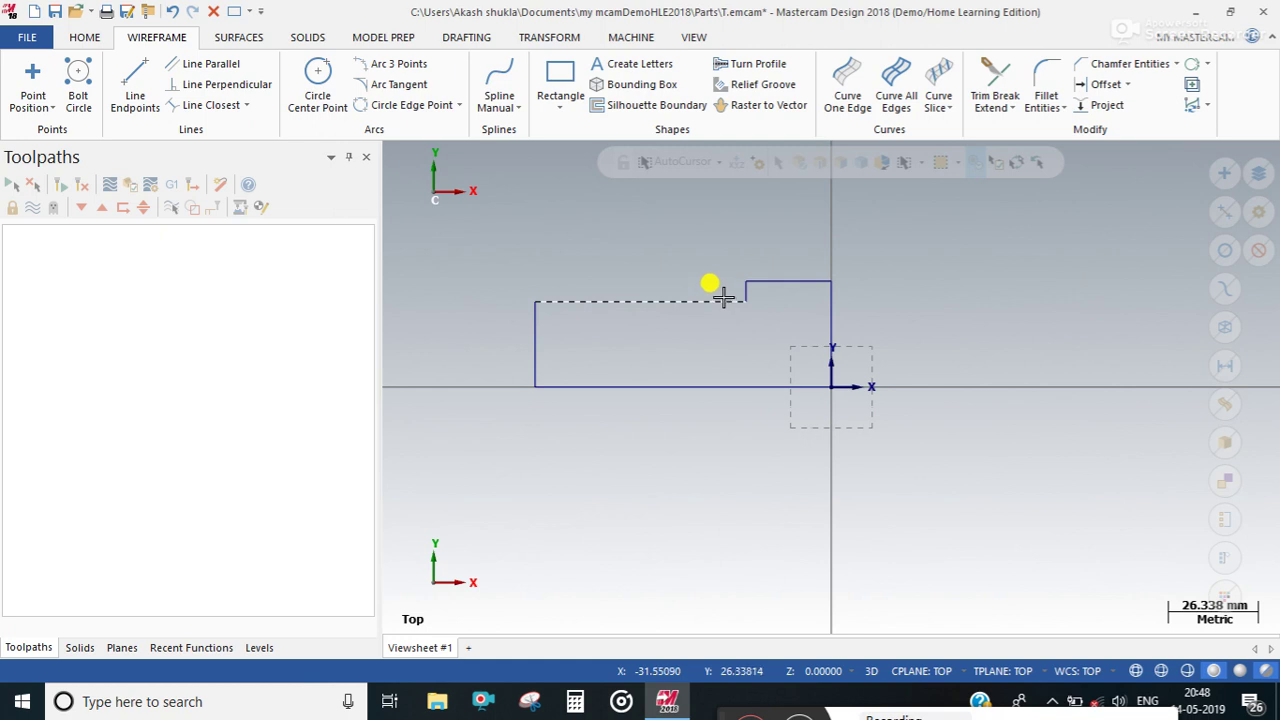
Step: Start a solid Revolve of the closed stepped profile, using its lower horizontal line as the axis of rotation
left_click(307, 37)
left_click(232, 64)
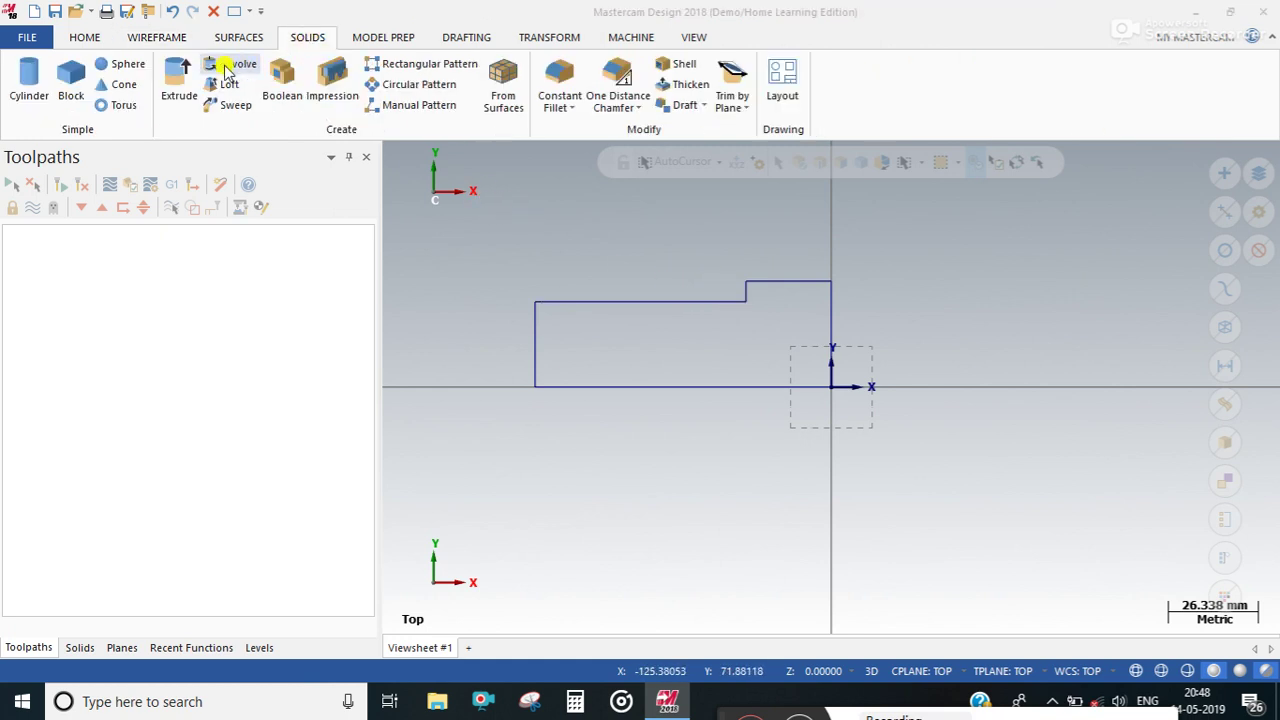
left_click(549, 347)
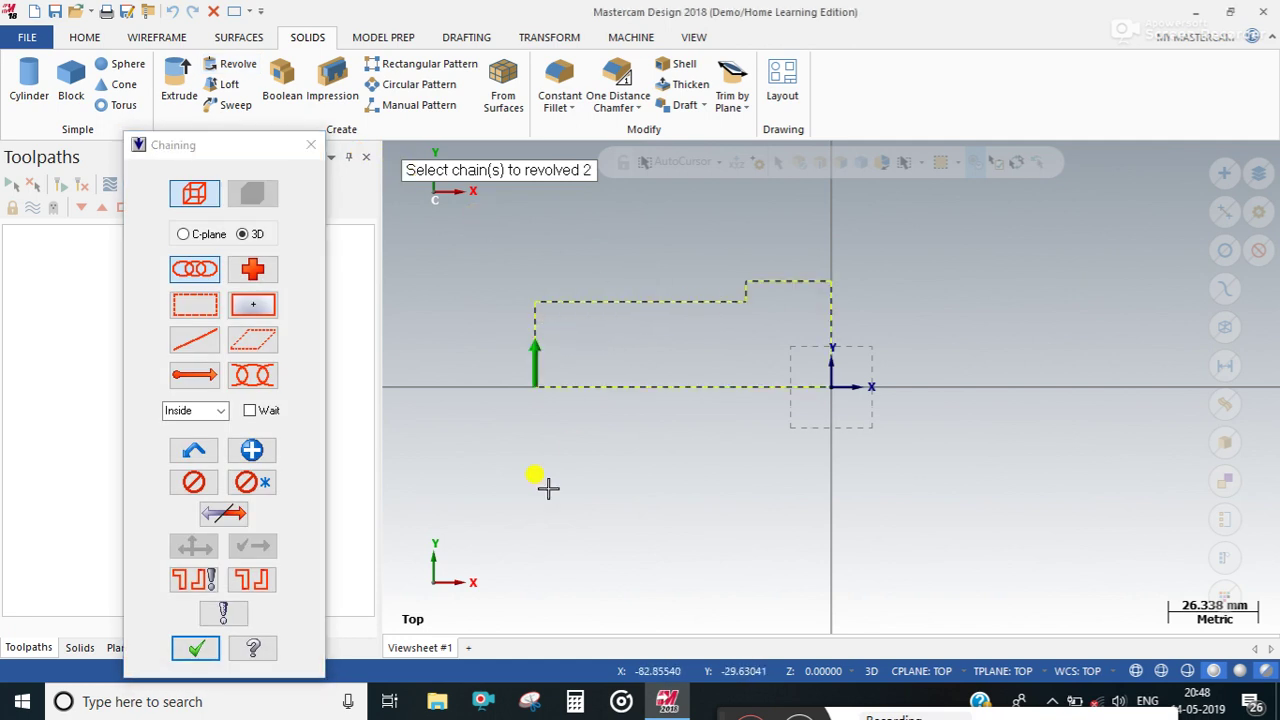
left_click(195, 649)
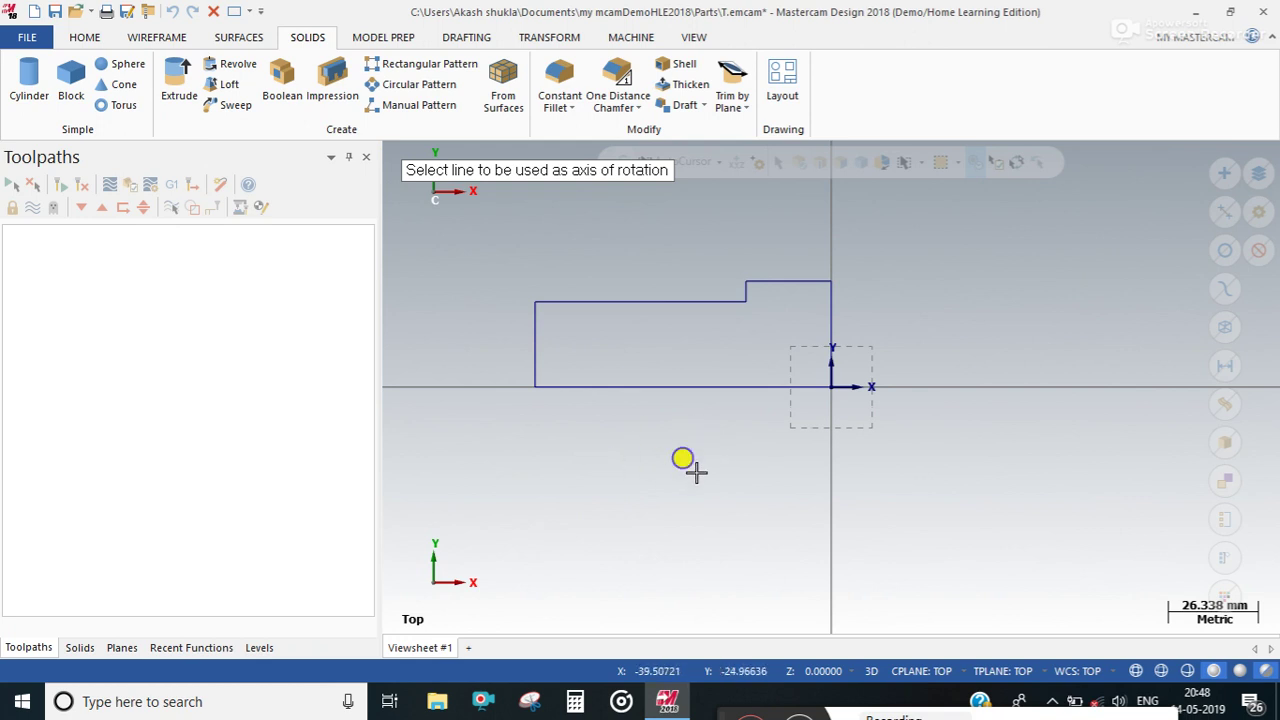
right_click(693, 455)
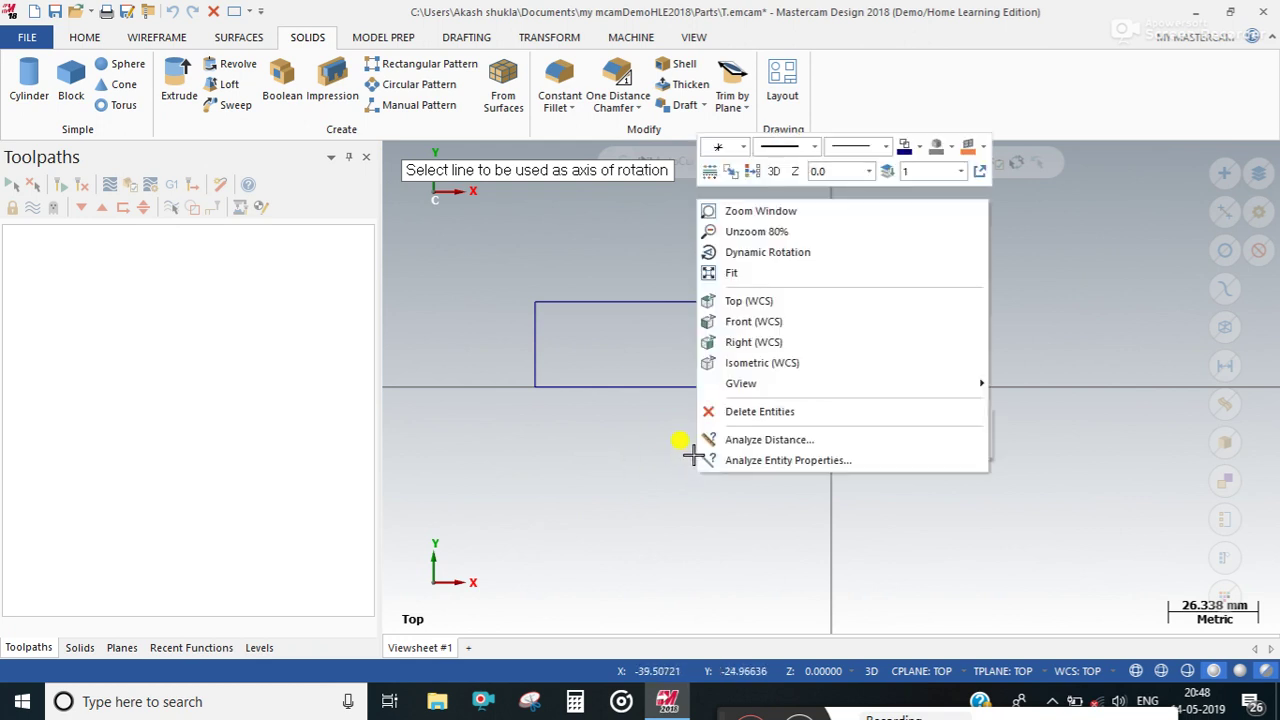
left_click(643, 389)
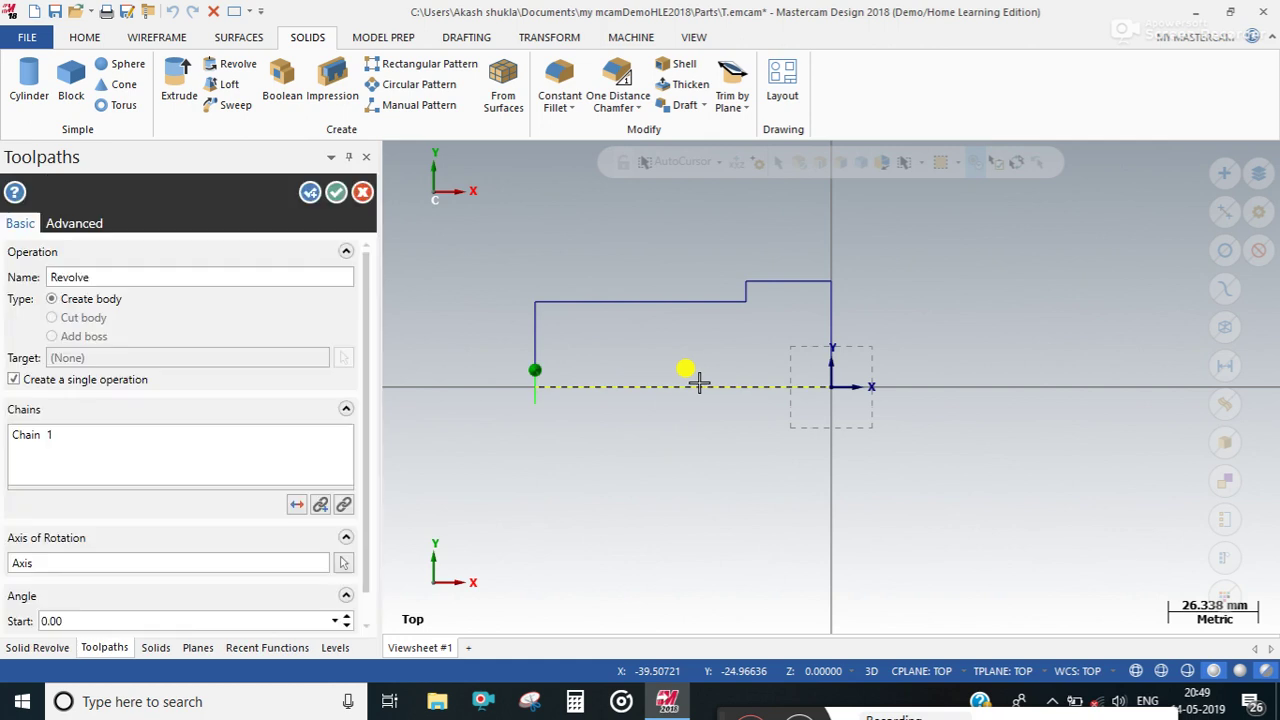
Step: Set the revolve's start angle to 23 degrees and its end angle to 270 degrees
middle_click_drag(903, 414, 719, 411)
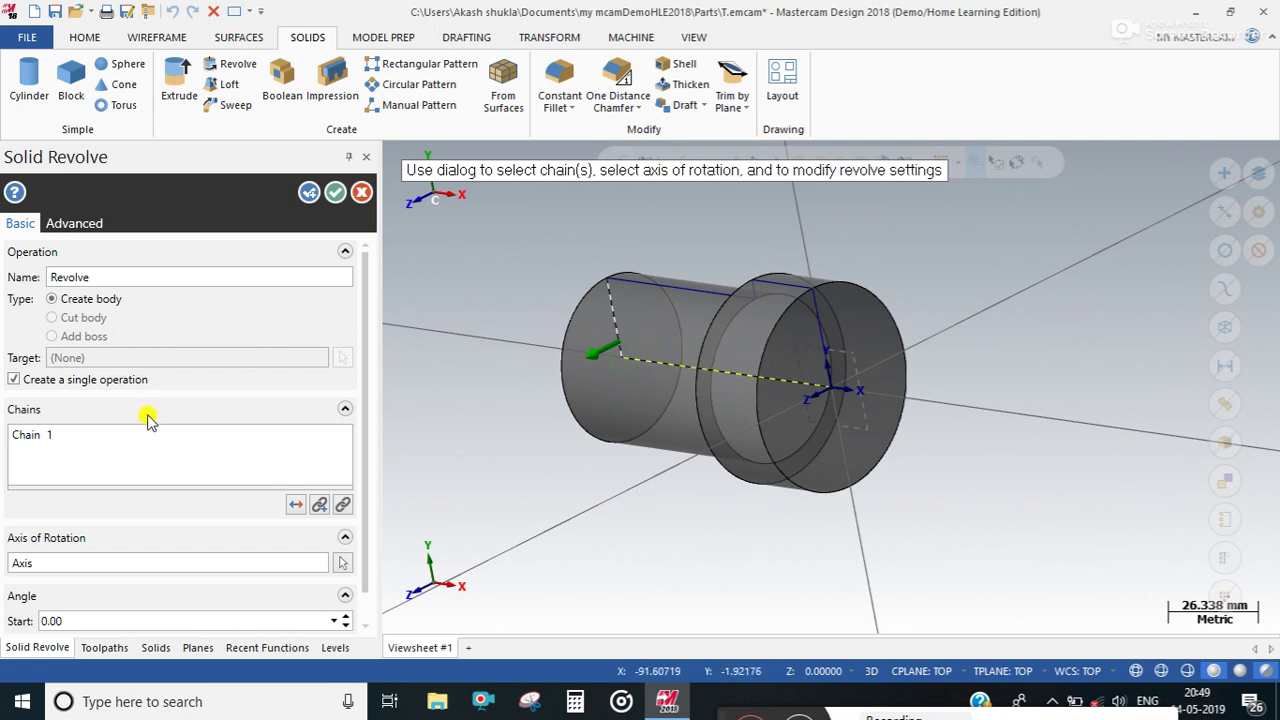
scroll(111, 584, "down", 1)
scroll(115, 575, "up", 1)
left_click(340, 616)
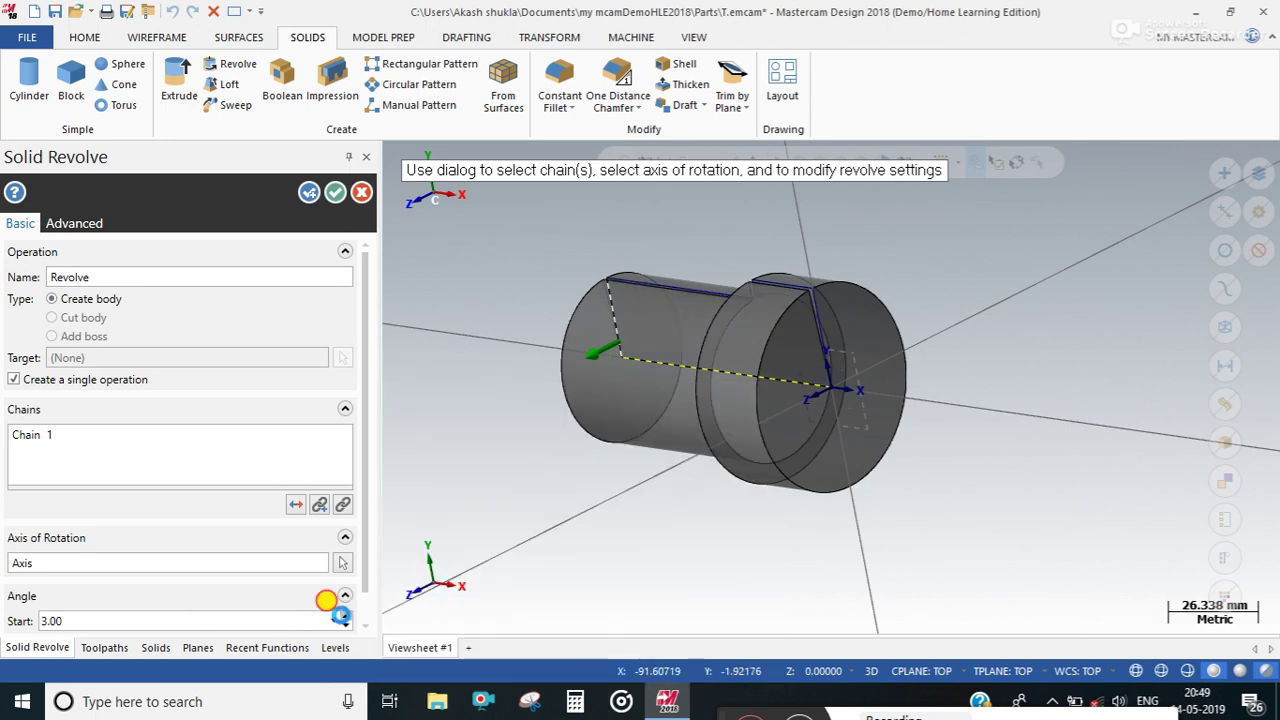
left_click_drag(341, 616, 341, 621)
scroll(341, 621, "down", 1)
left_click(252, 614)
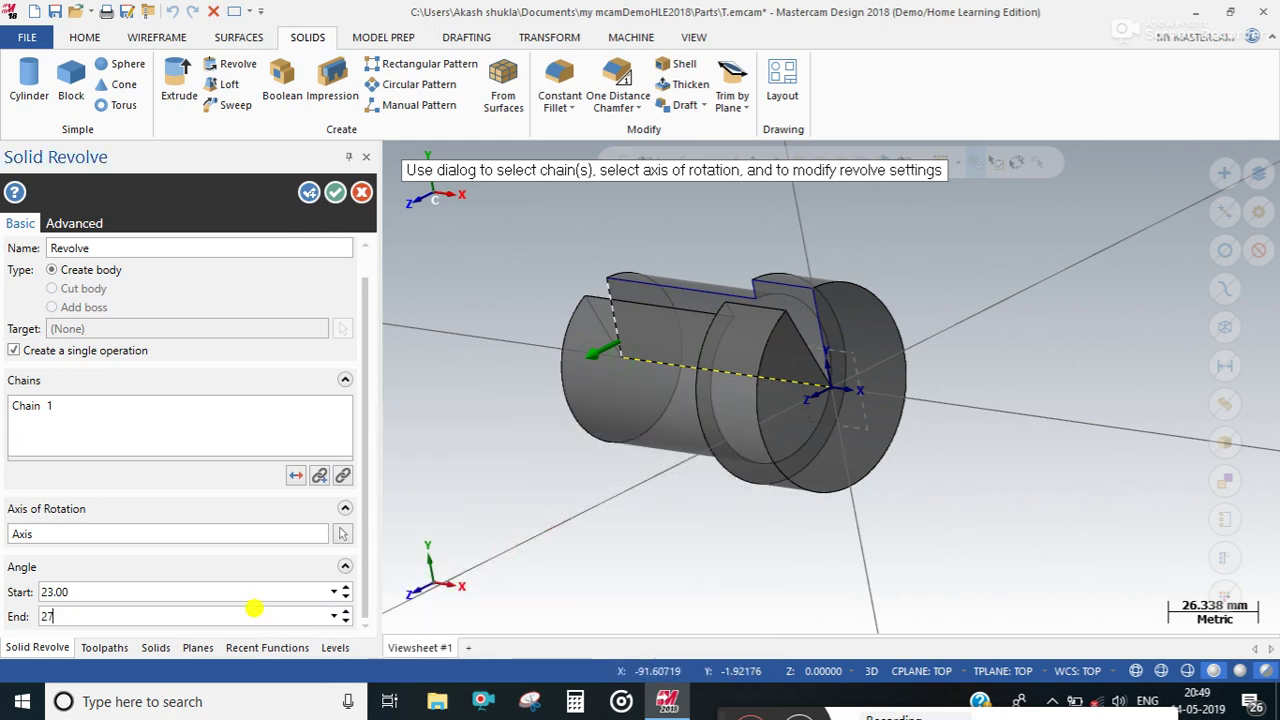
key("Return")
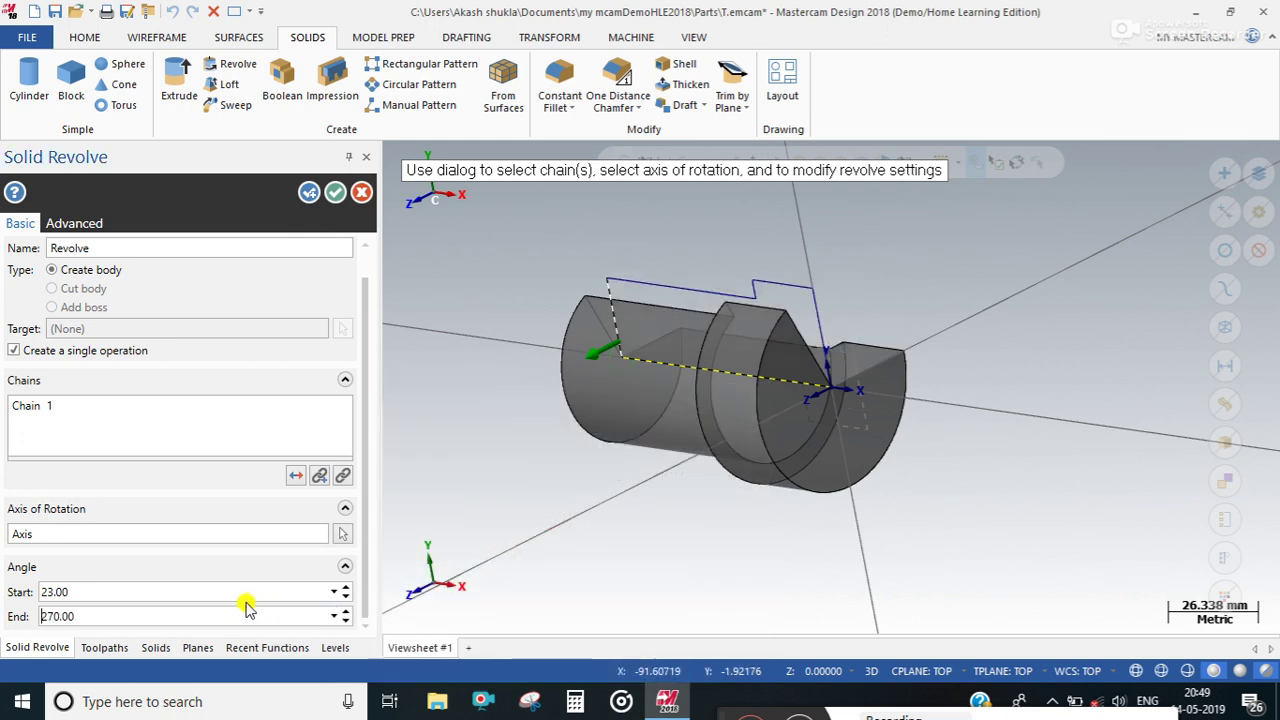
Step: Set the revolve's start angle to 45 degrees, reduce the end angle to about 266 degrees, and create the solid body
left_click(200, 592)
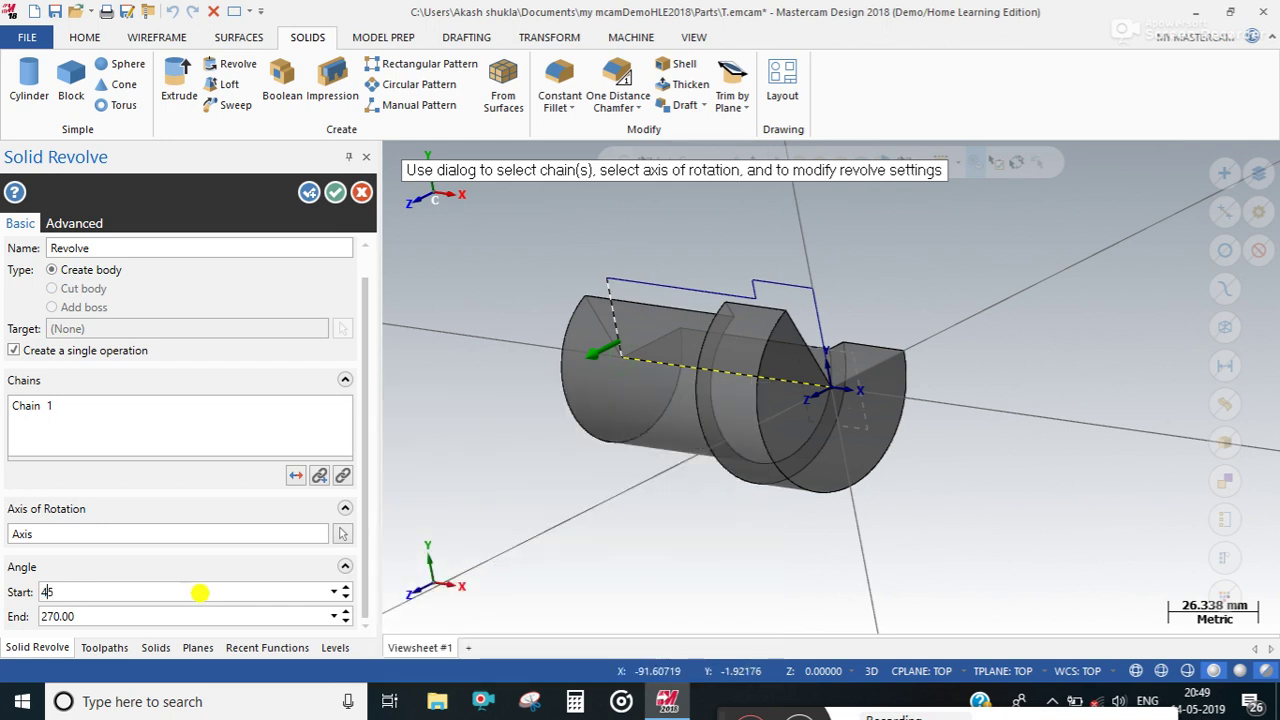
key("Return")
middle_click_drag(414, 429, 460, 457)
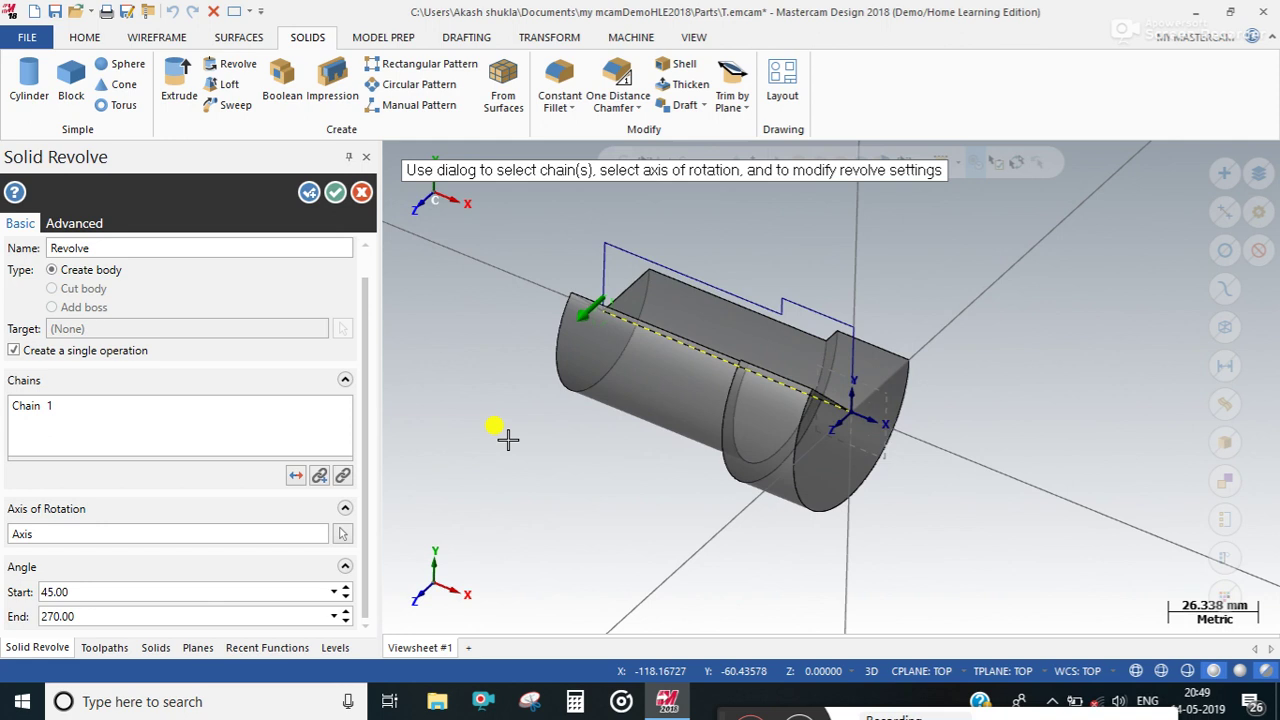
scroll(62, 616, "down", 2)
scroll(92, 615, "up", 3)
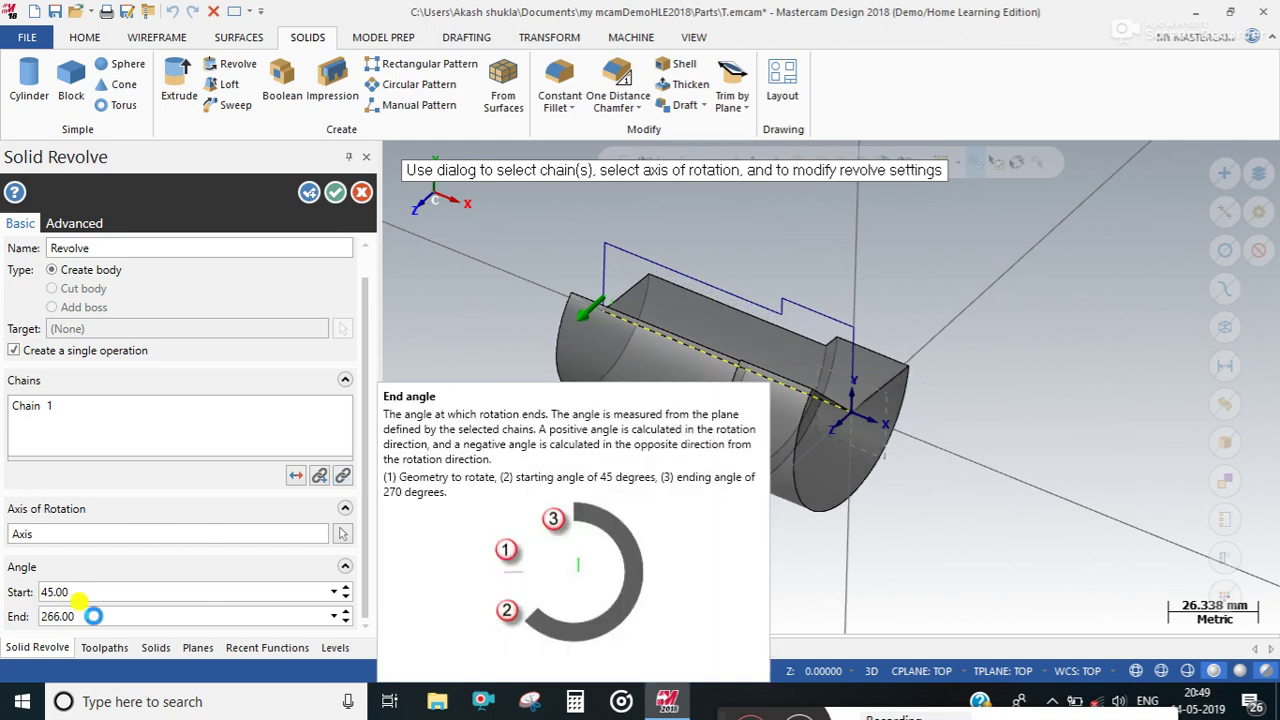
left_click(336, 195)
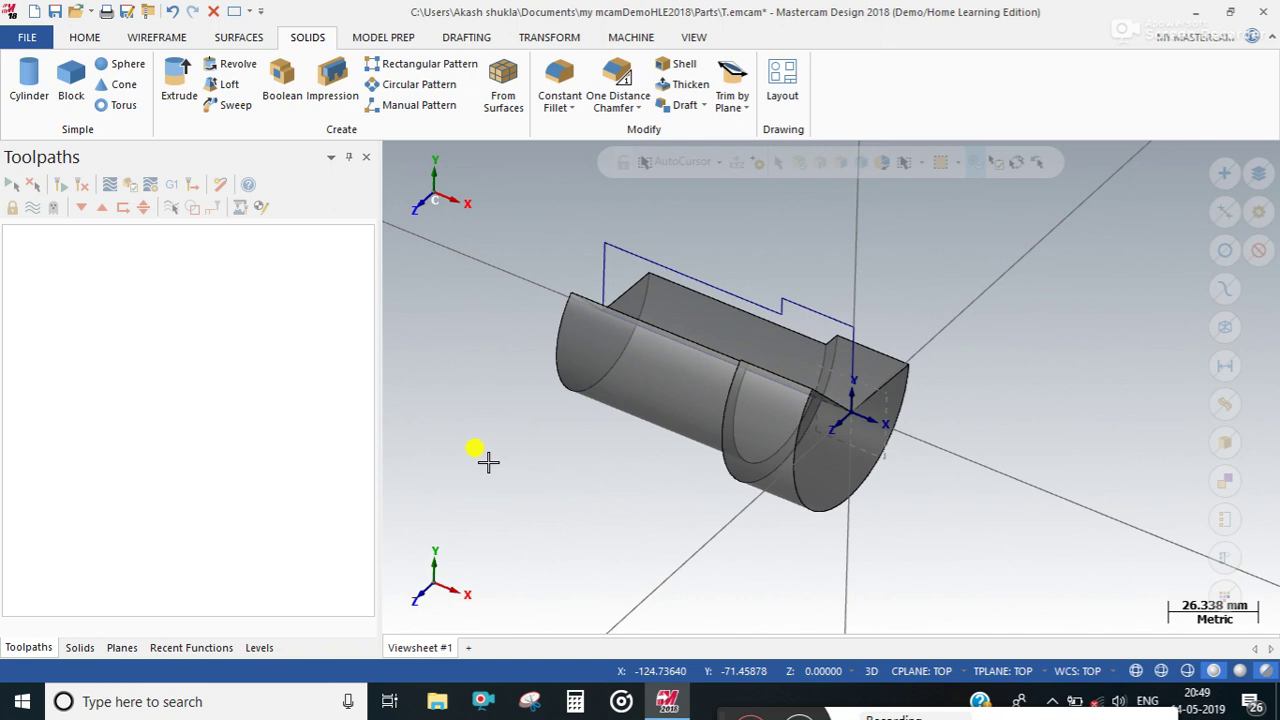